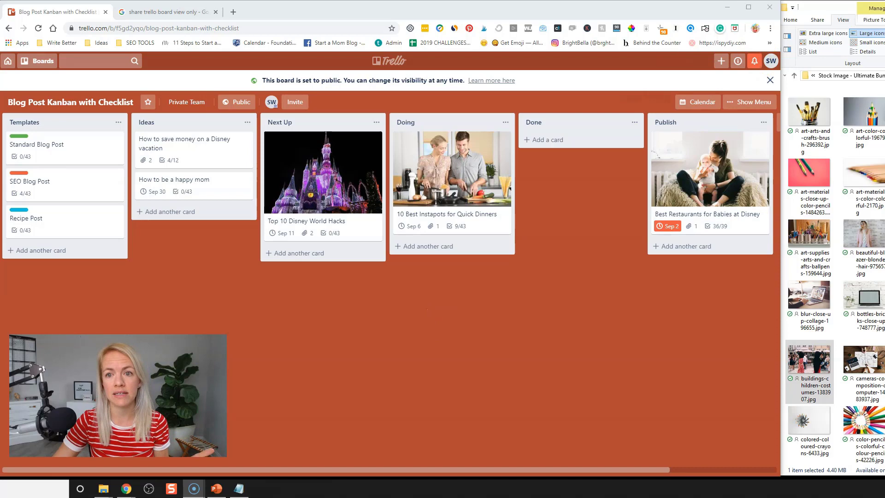
Return to the browser and open the Standard Blog Post template card to view its checklists
key(alt+Tab)
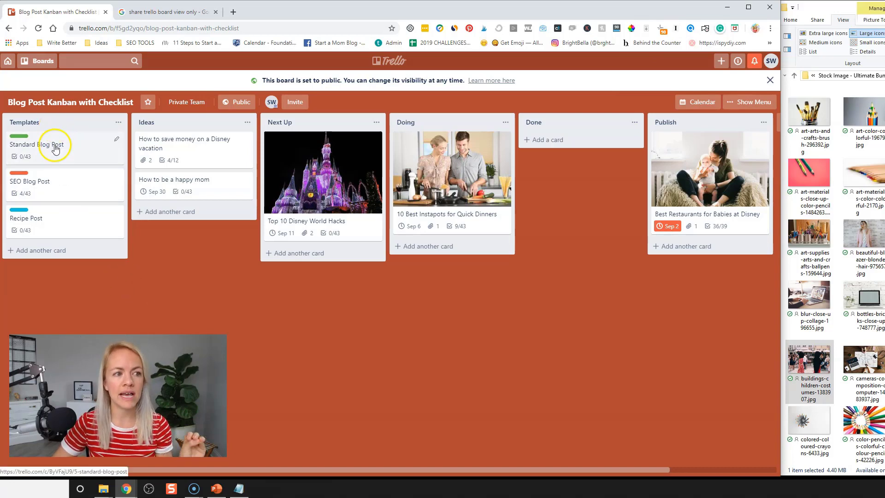
click(58, 252)
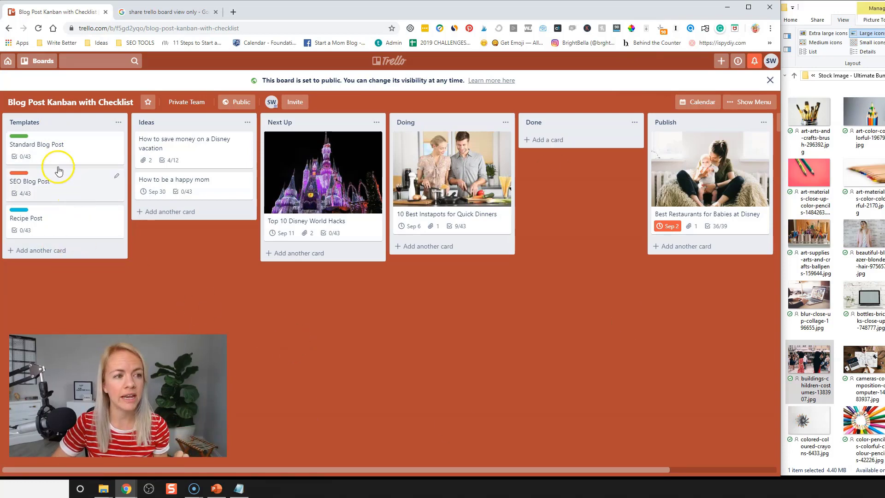
click(57, 147)
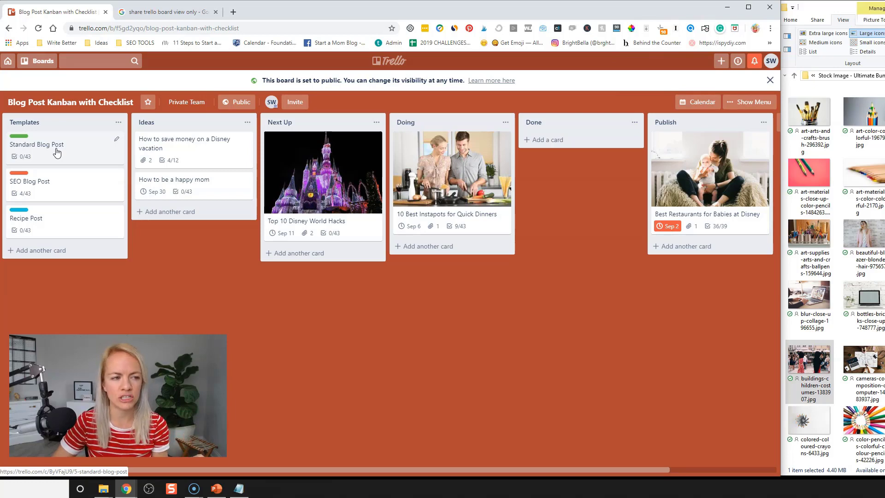
click(57, 152)
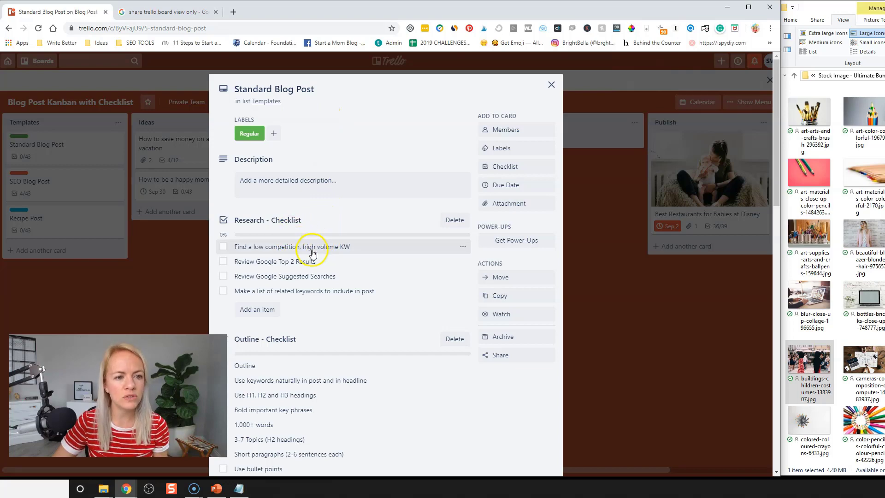
Scroll through the Research, Outline, Write, Publish and Promote checklists, then close the card
scroll(313, 254, down, 6)
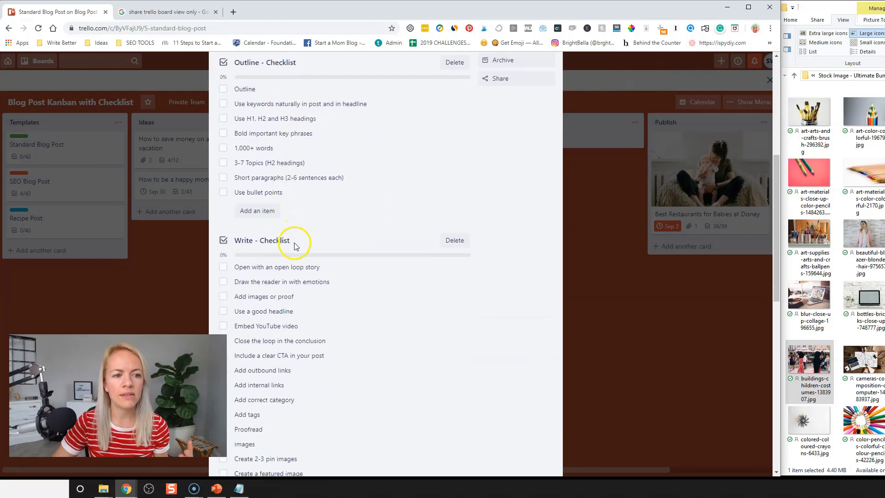
scroll(294, 246, down, 10)
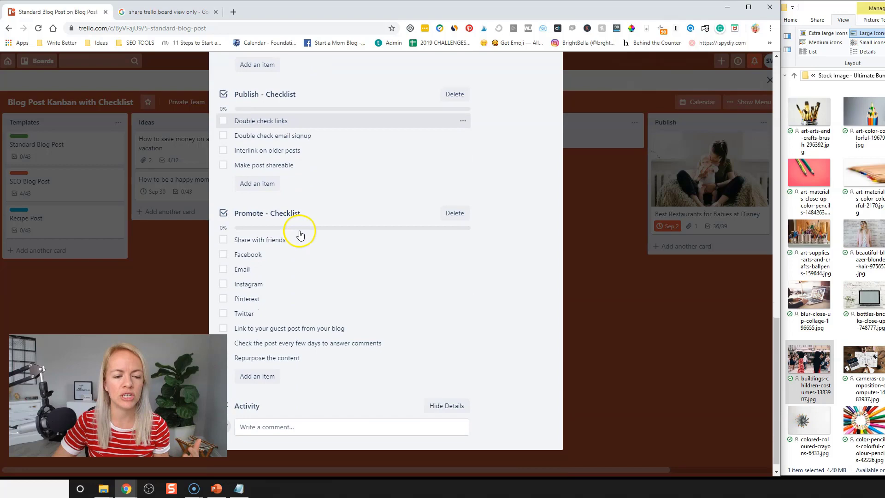
scroll(300, 236, down, 1)
scroll(302, 277, up, 15)
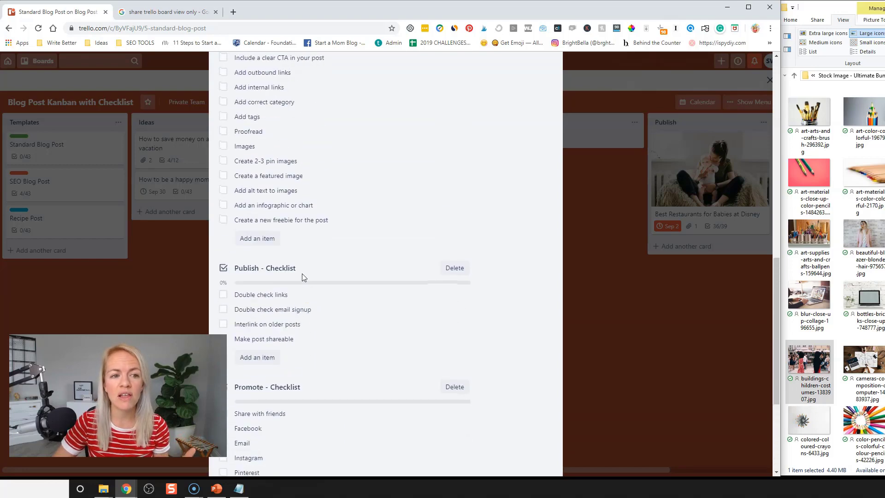
scroll(303, 277, up, 3)
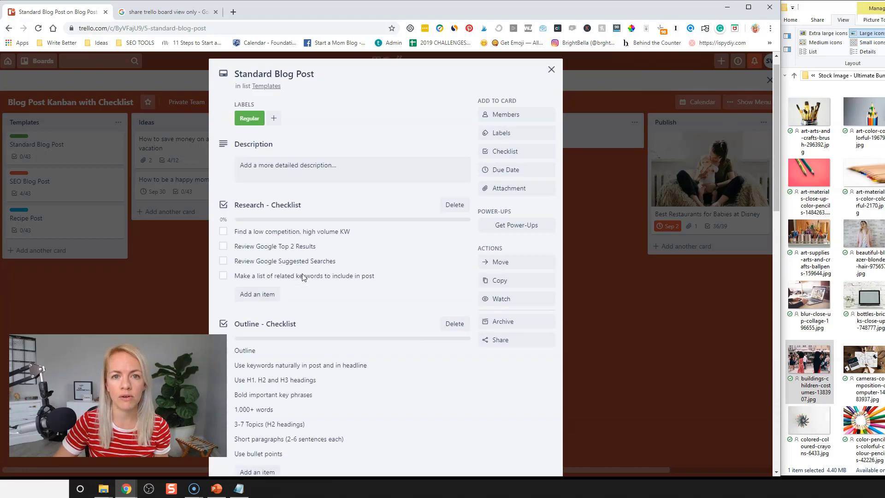
click(165, 305)
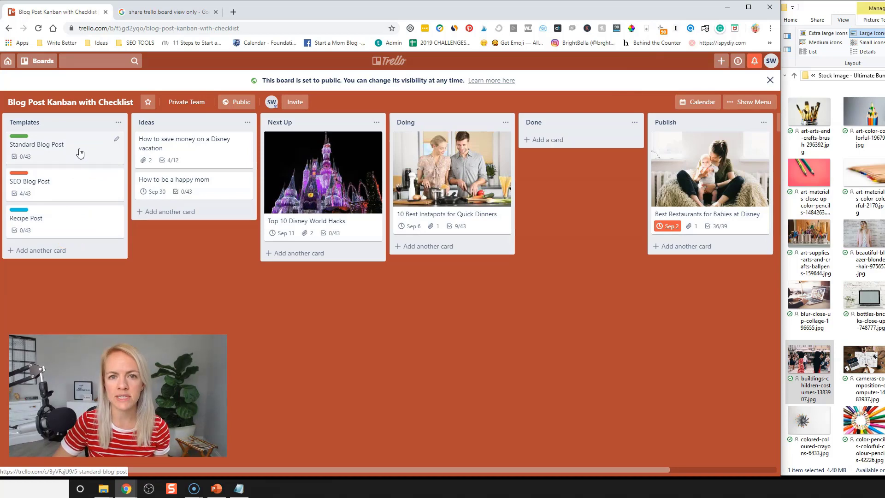
Make a copy of the Standard Blog Post card in the Templates list
click(80, 153)
scroll(356, 248, down, 4)
scroll(356, 247, down, 10)
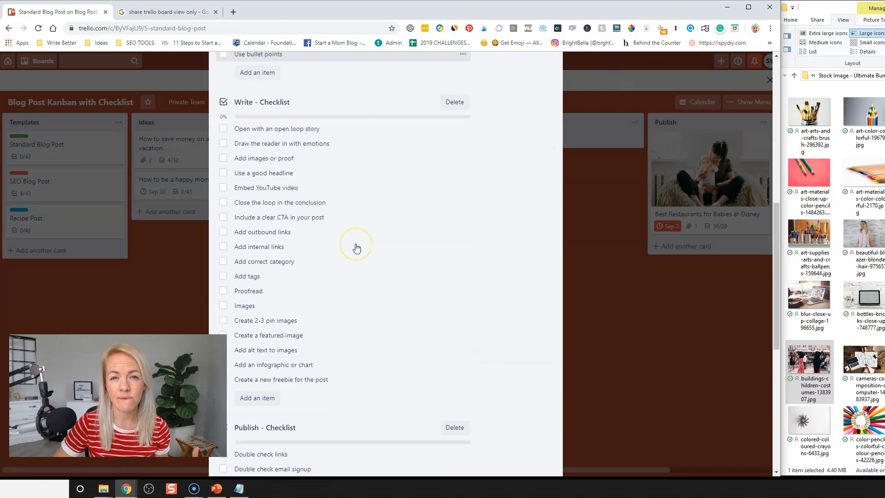
scroll(364, 237, up, 14)
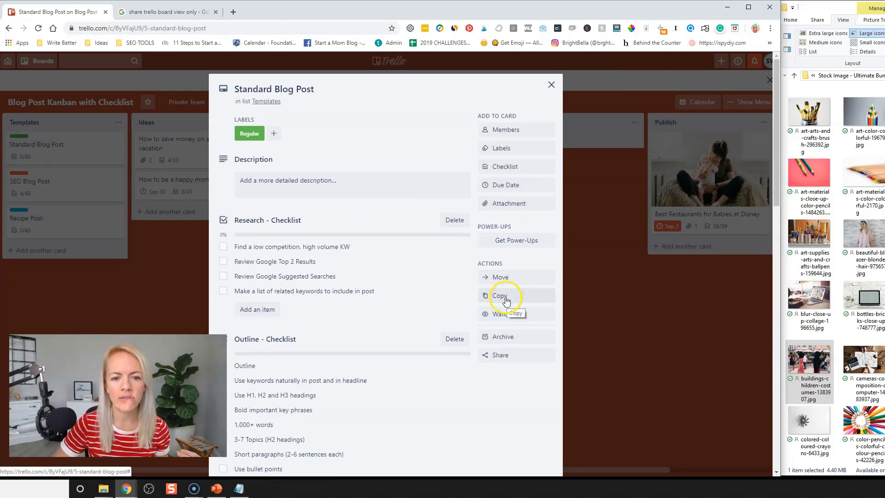
click(507, 300)
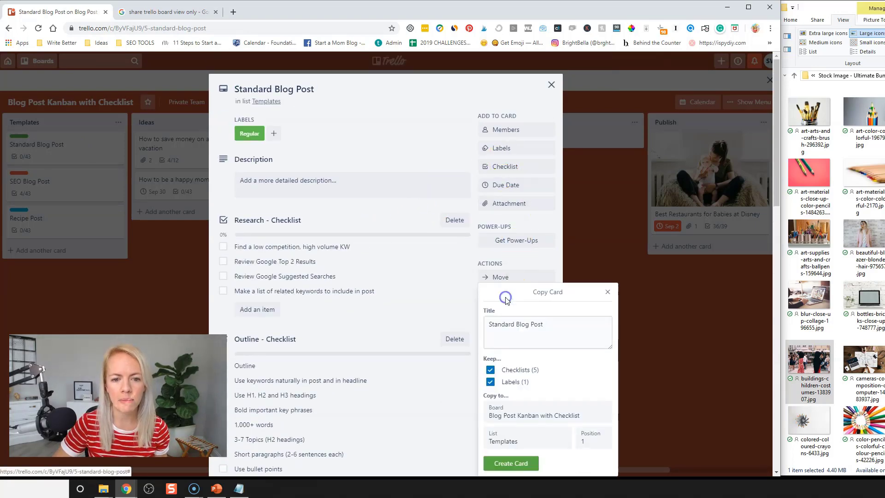
click(516, 463)
click(77, 264)
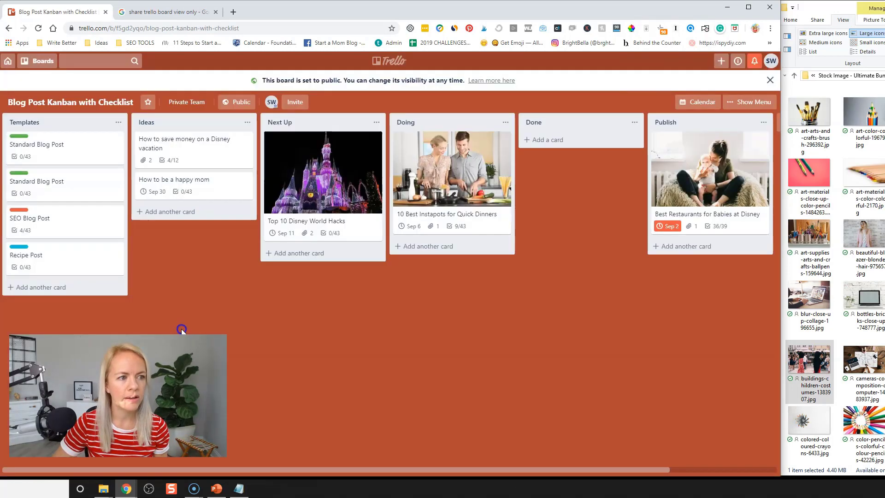
Rename the copied card to 'How to Standard Blog Post'
click(69, 183)
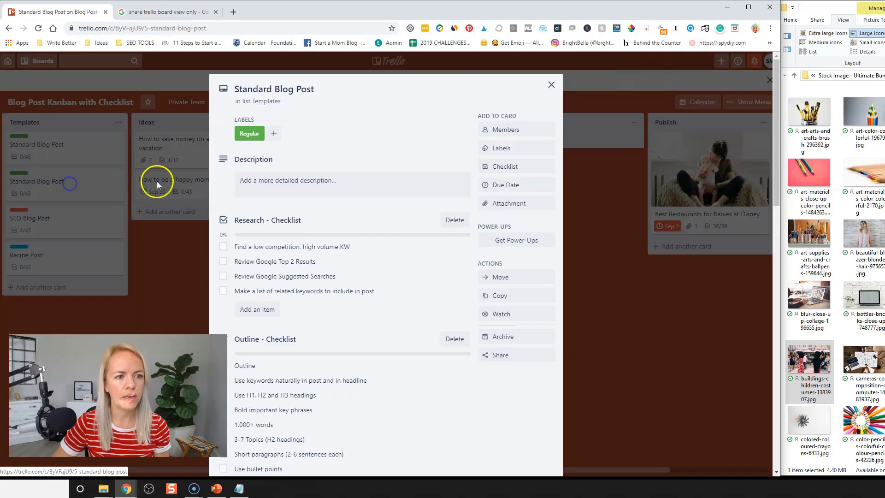
click(311, 89)
drag(263, 89, 227, 89)
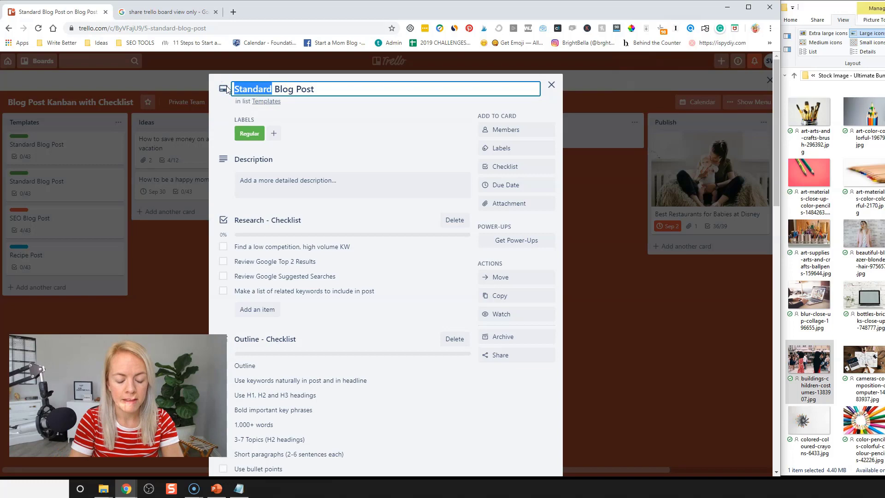
text(How to )
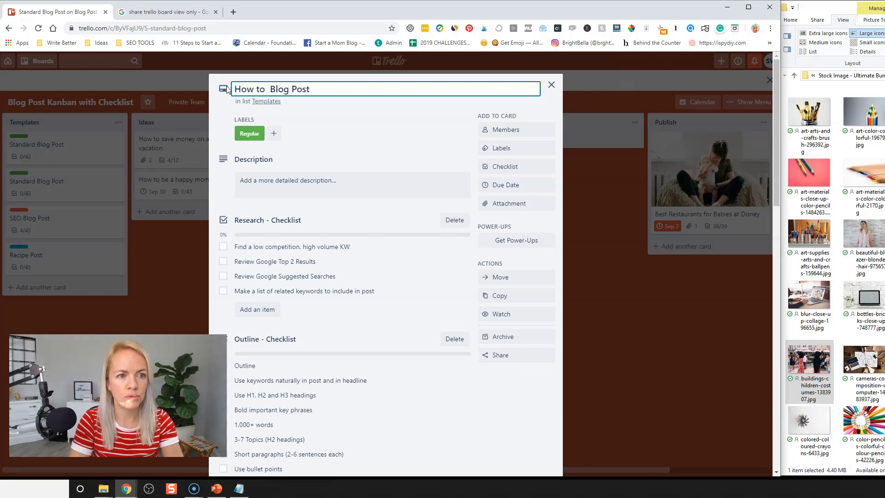
text(Standard)
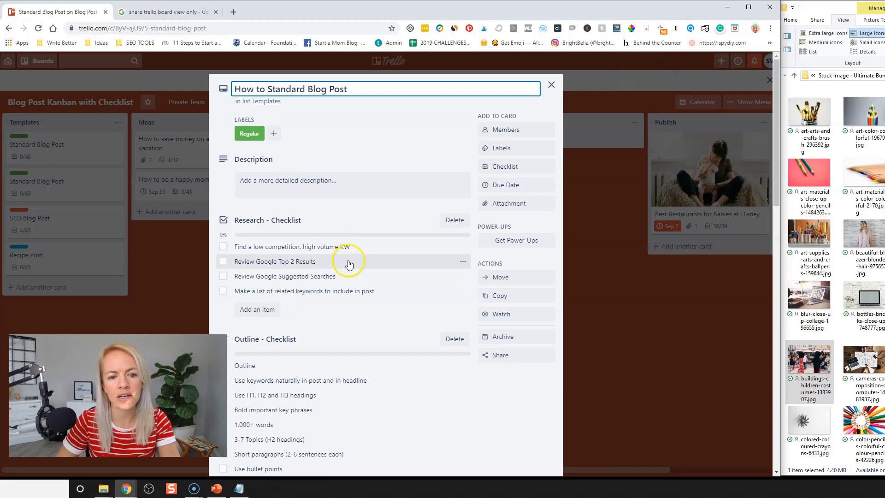
Give the card a new yellow 'How to Guides' label, removing the blank yellow and Regular labels
click(273, 133)
click(322, 227)
click(307, 181)
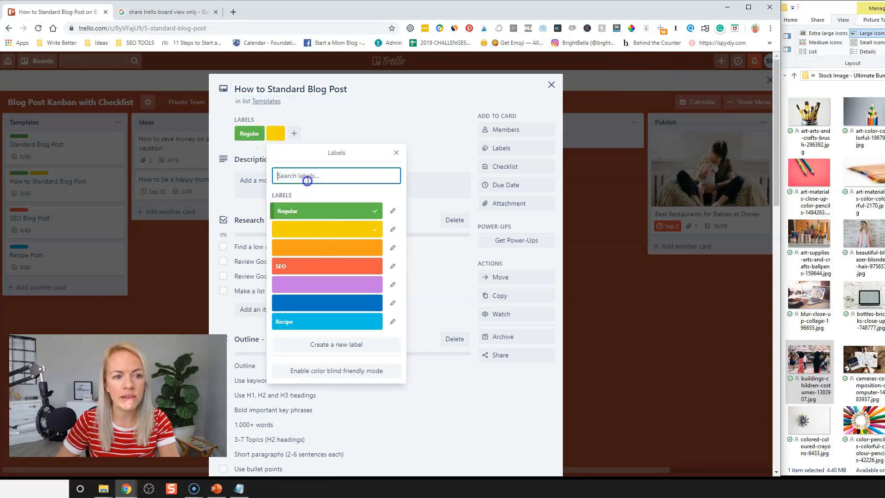
text(How to Guides)
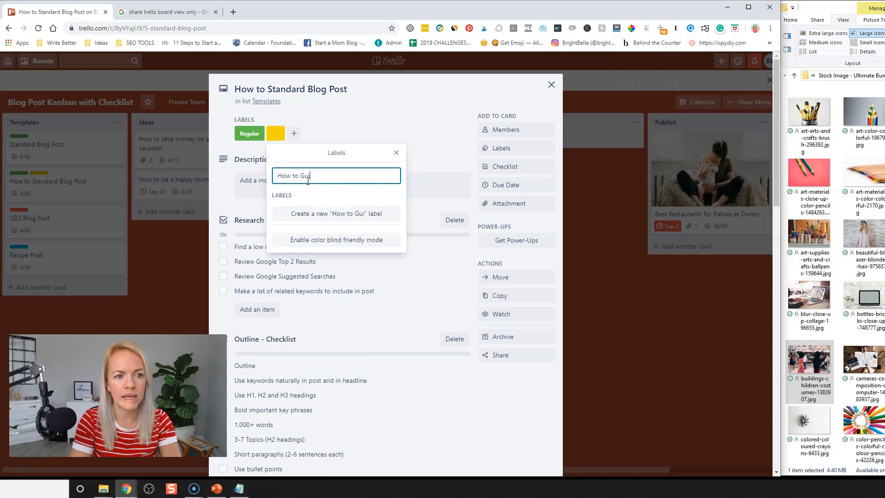
click(318, 214)
click(309, 217)
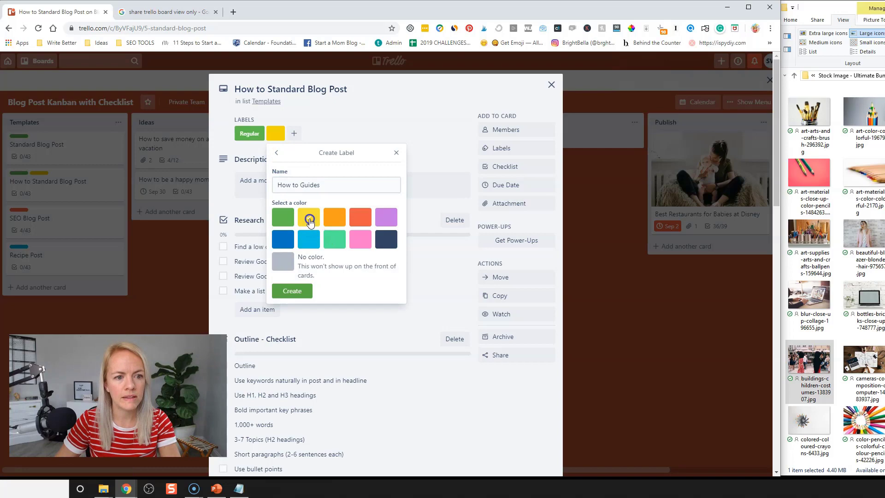
click(294, 290)
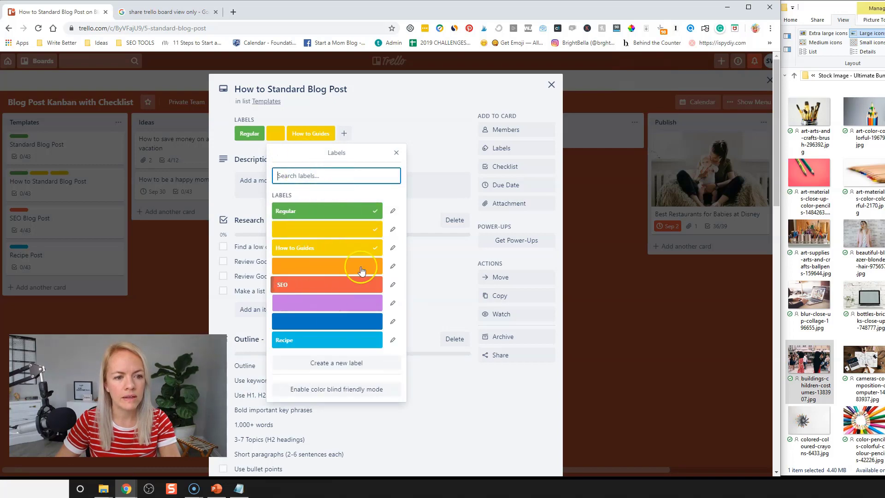
click(374, 229)
click(374, 210)
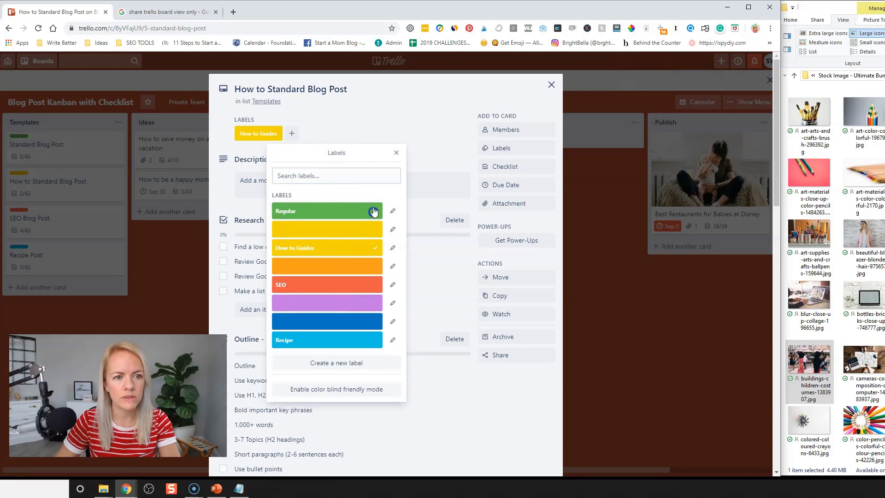
click(365, 124)
click(551, 86)
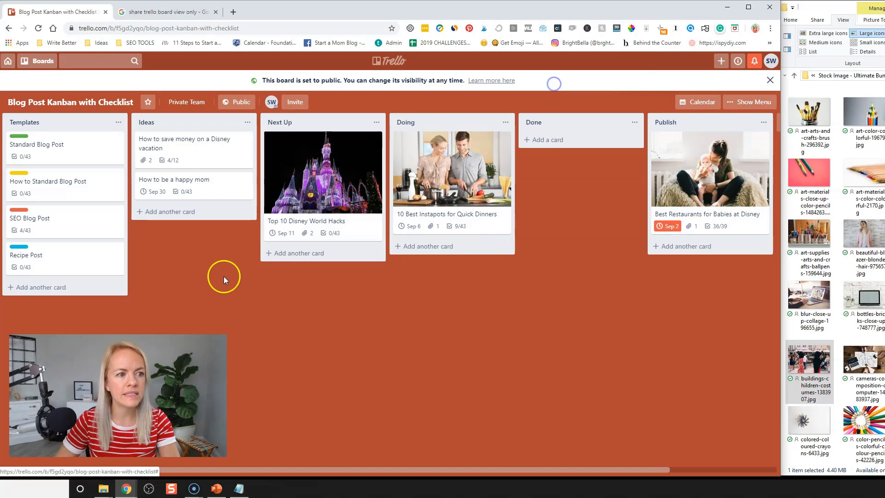
Copy the Standard Blog Post card into the Ideas list, titled 'My New Blog Post'
click(74, 150)
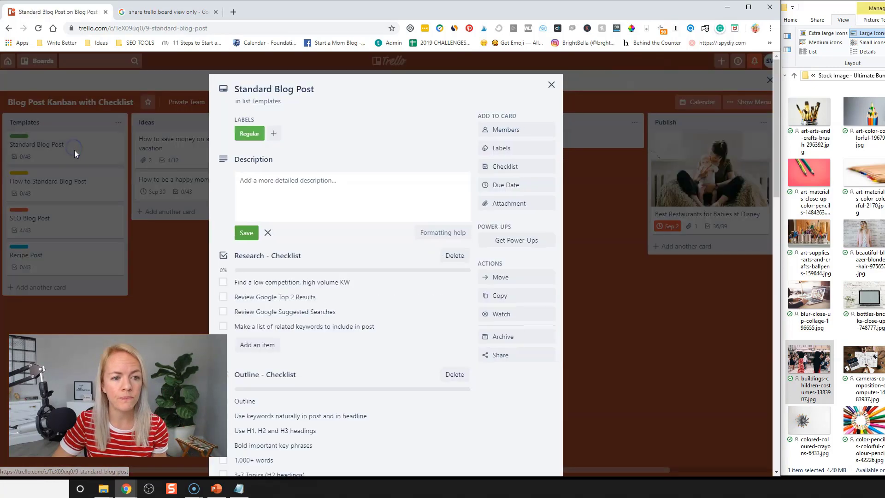
click(490, 300)
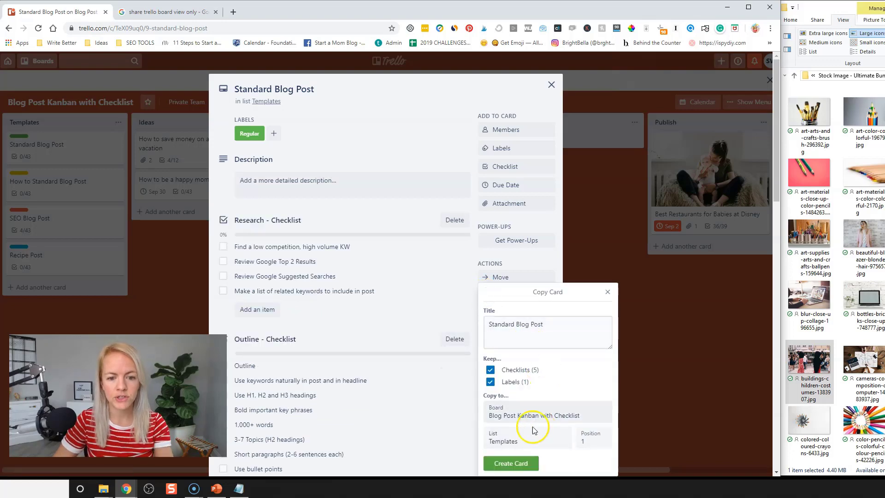
click(528, 441)
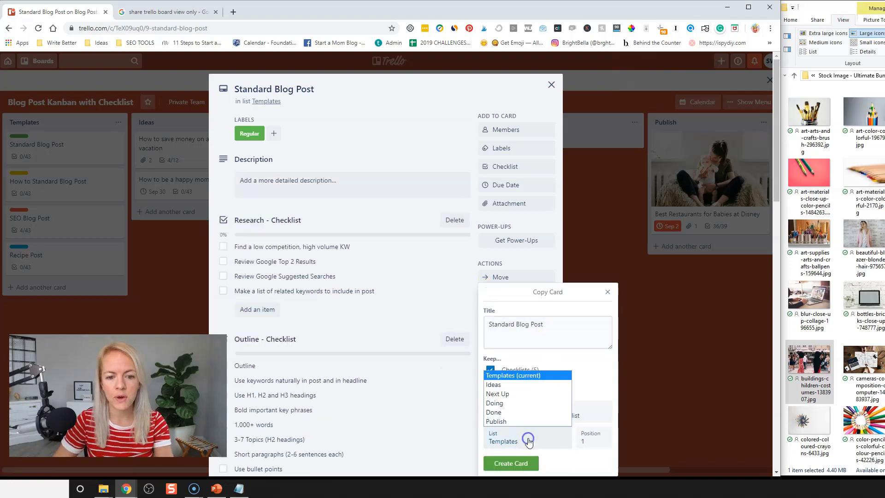
click(513, 389)
click(535, 325)
triple_click(544, 325)
text(My New)
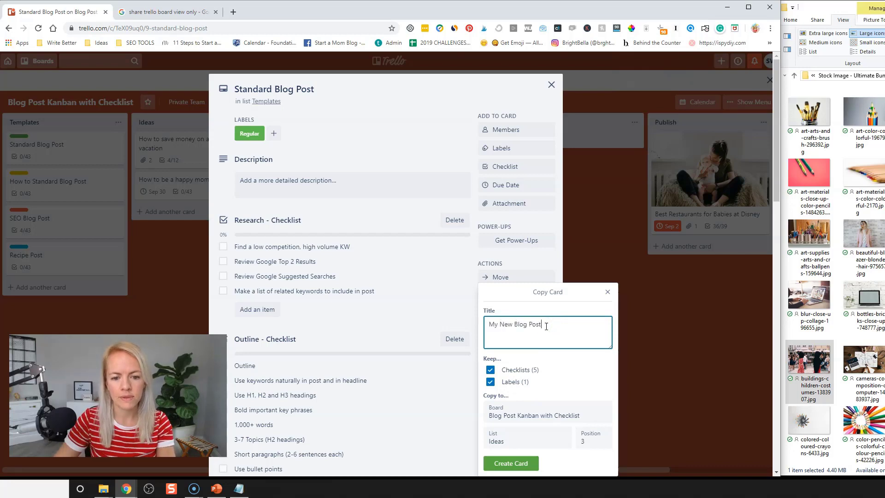
click(514, 462)
click(186, 258)
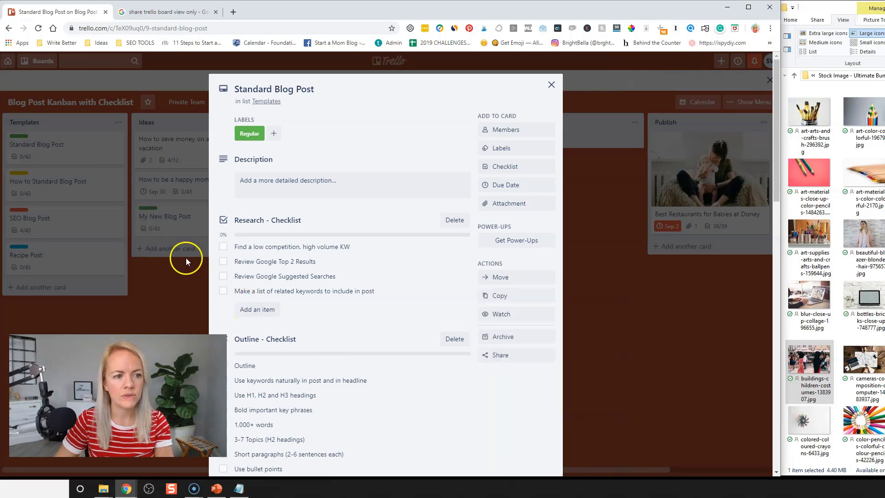
drag(187, 214, 182, 239)
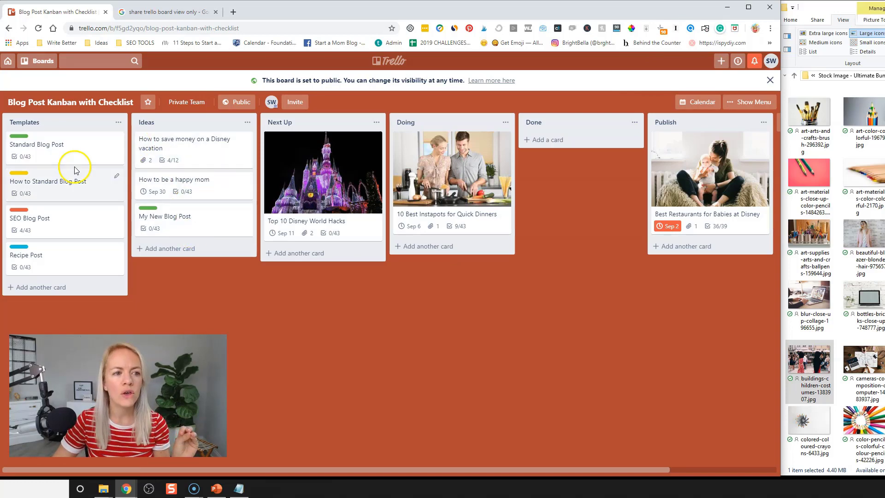
drag(192, 230, 198, 258)
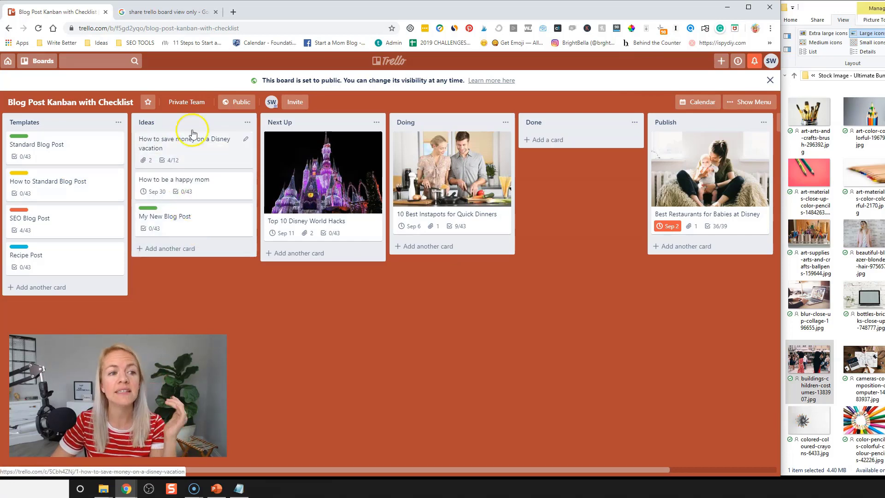
drag(186, 226, 208, 227)
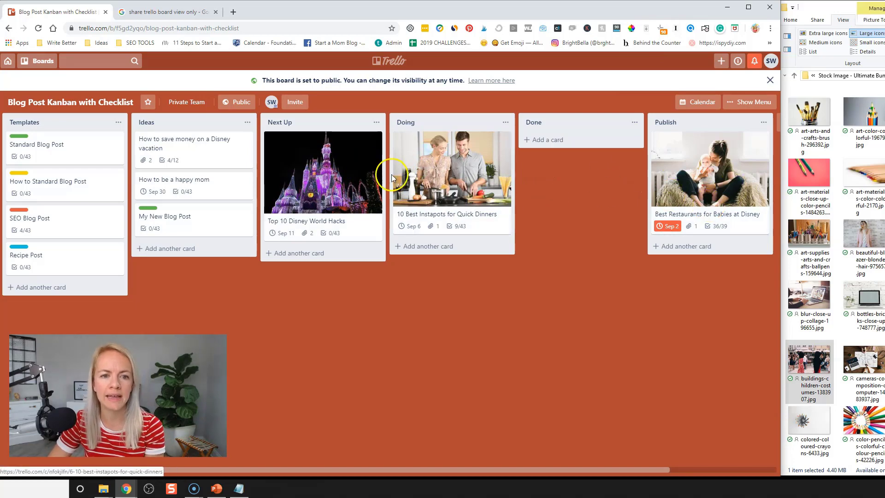
drag(415, 175, 419, 194)
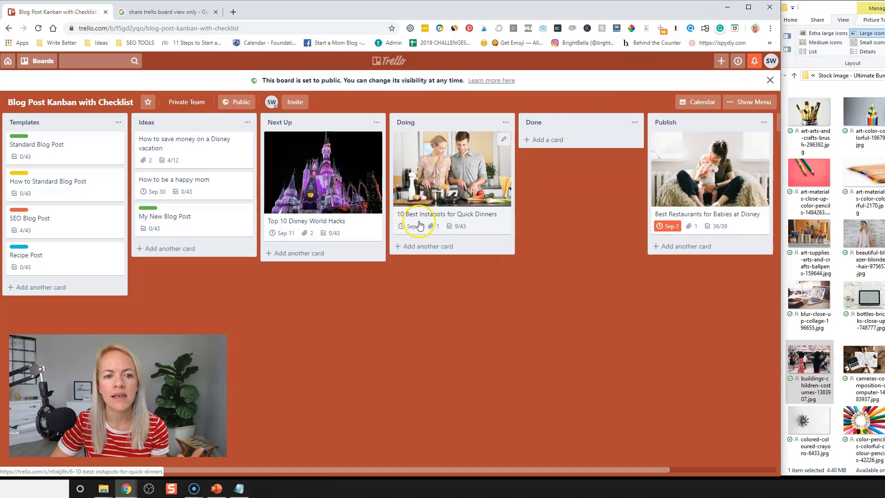
Tick the Instapots card's outline and writing items, from 3-7 Topics through Add alt text to images
click(454, 177)
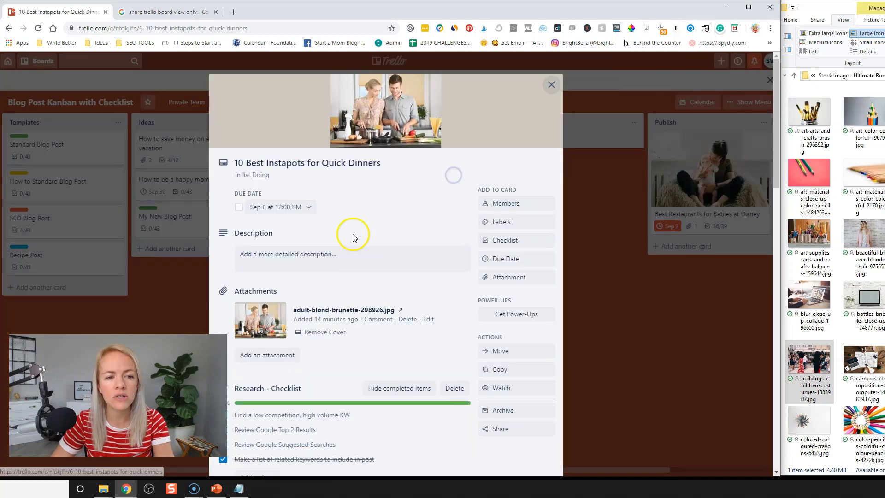
scroll(352, 235, down, 5)
scroll(267, 237, down, 2)
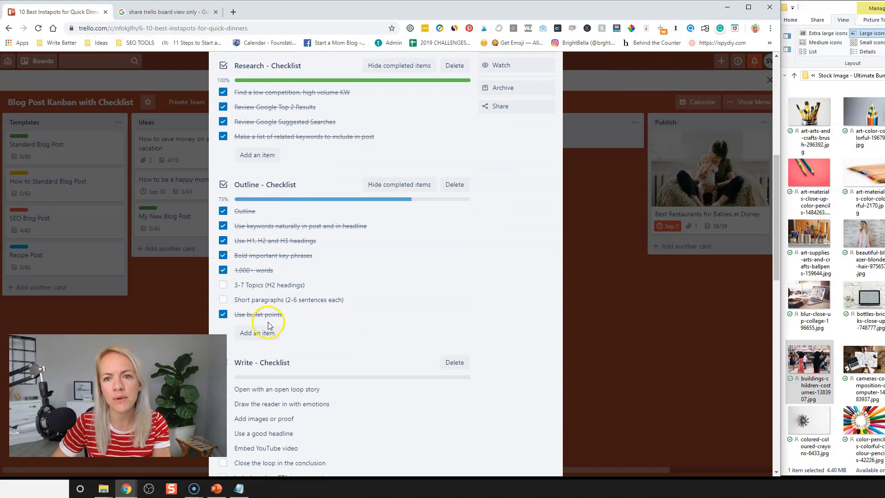
click(224, 285)
scroll(219, 255, down, 1)
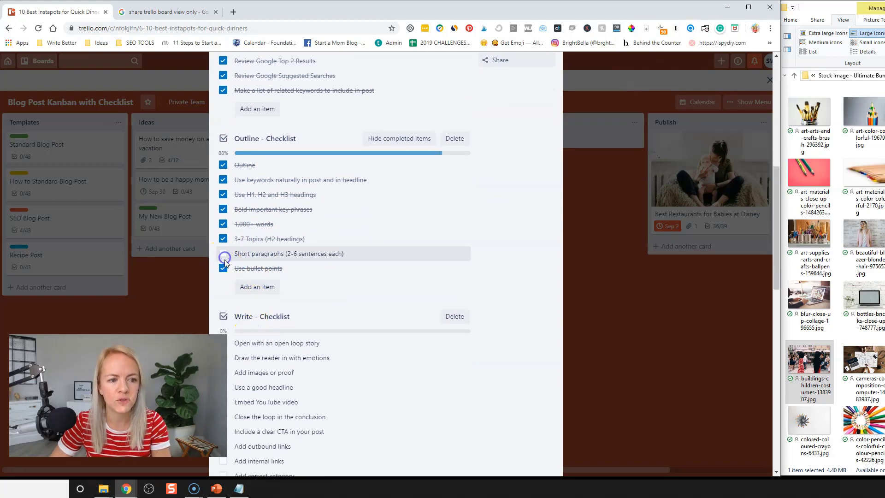
click(224, 254)
scroll(227, 312, down, 4)
click(223, 159)
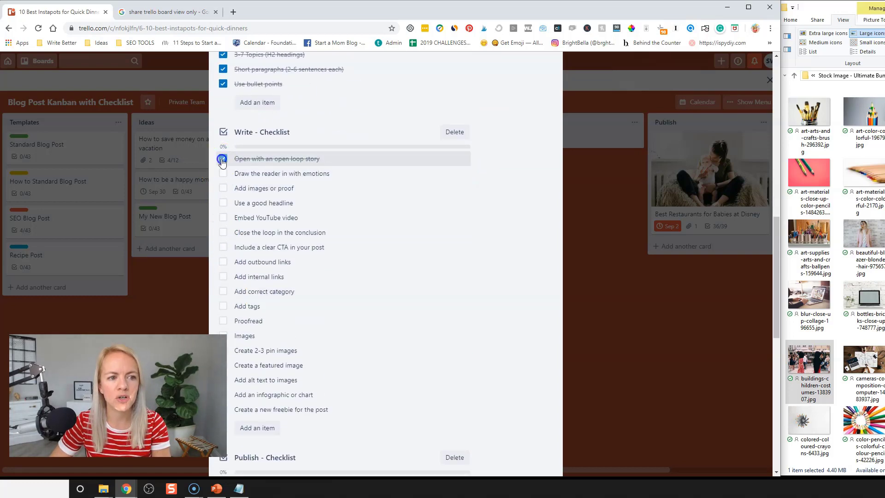
click(223, 173)
click(223, 188)
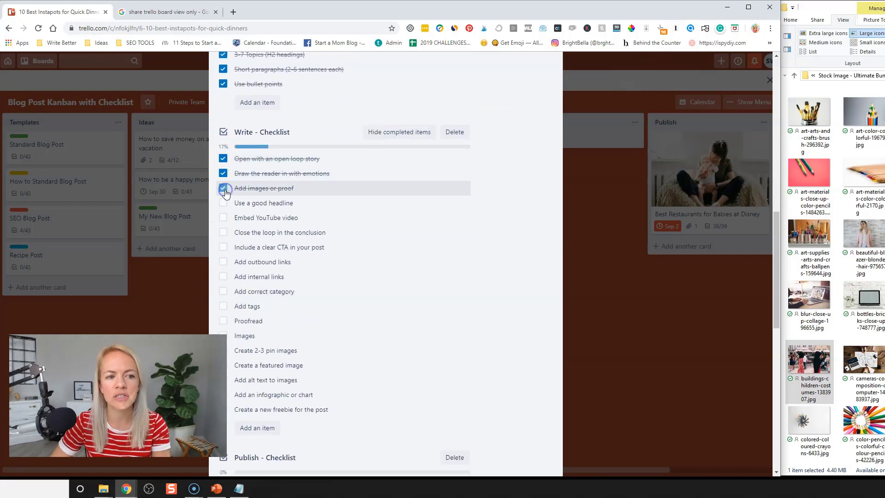
click(223, 217)
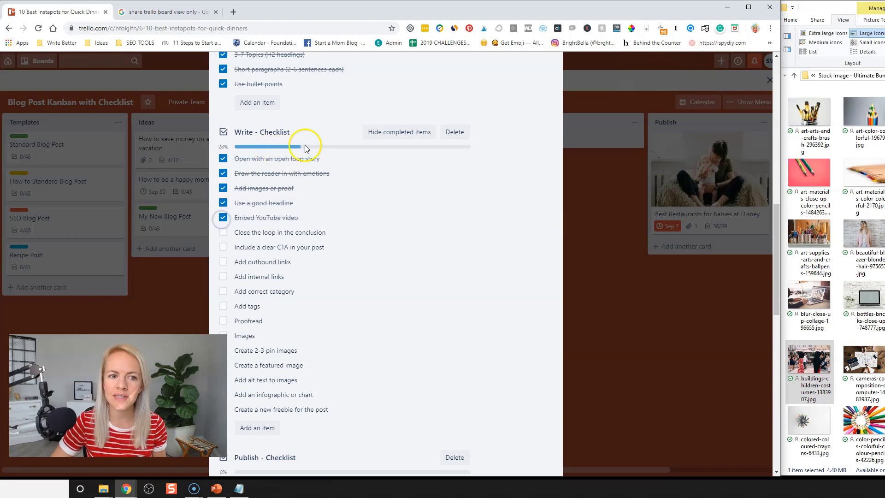
click(224, 233)
click(223, 247)
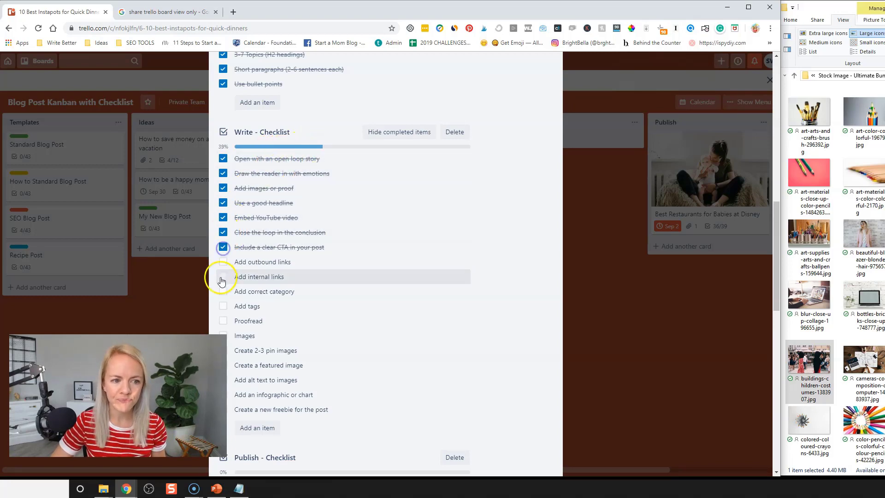
click(223, 292)
click(223, 321)
click(225, 351)
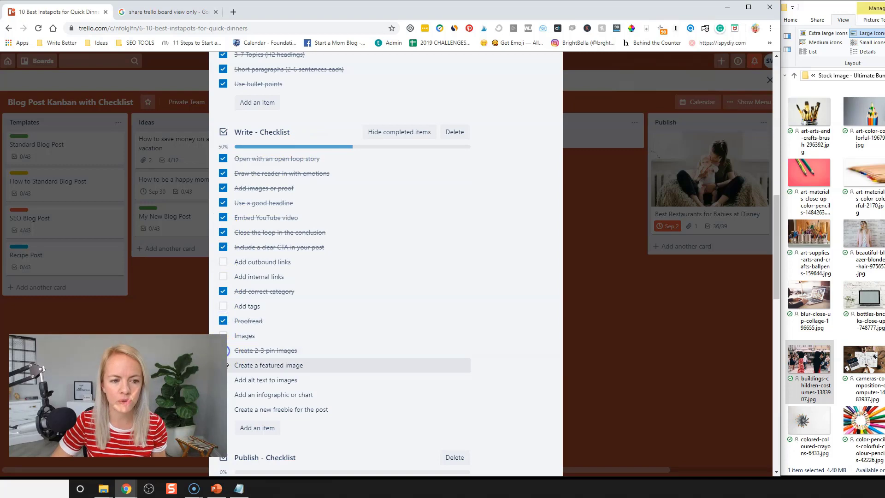
click(224, 380)
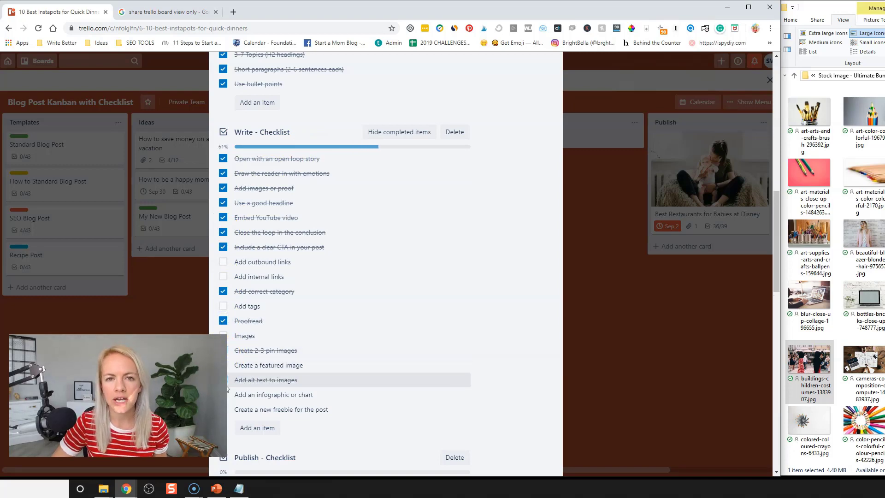
scroll(227, 388, down, 3)
click(143, 325)
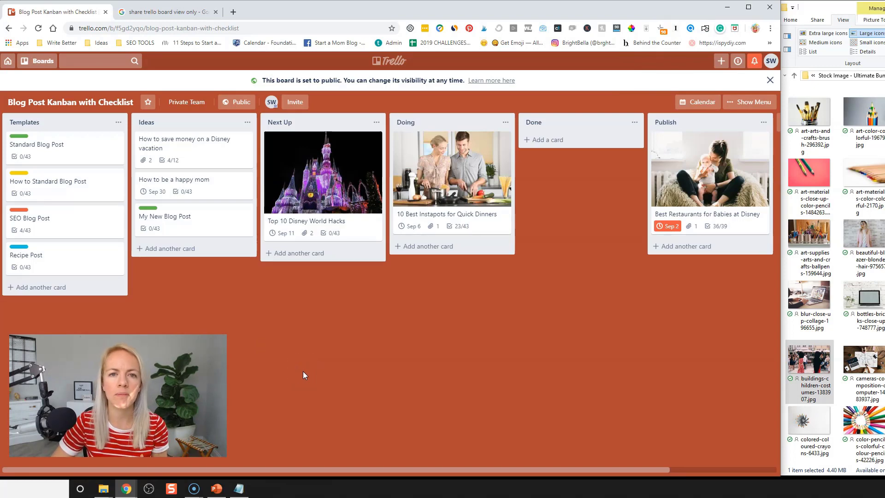
Tick Add outbound links, Add internal links and Add tags on the Instapots card
click(422, 282)
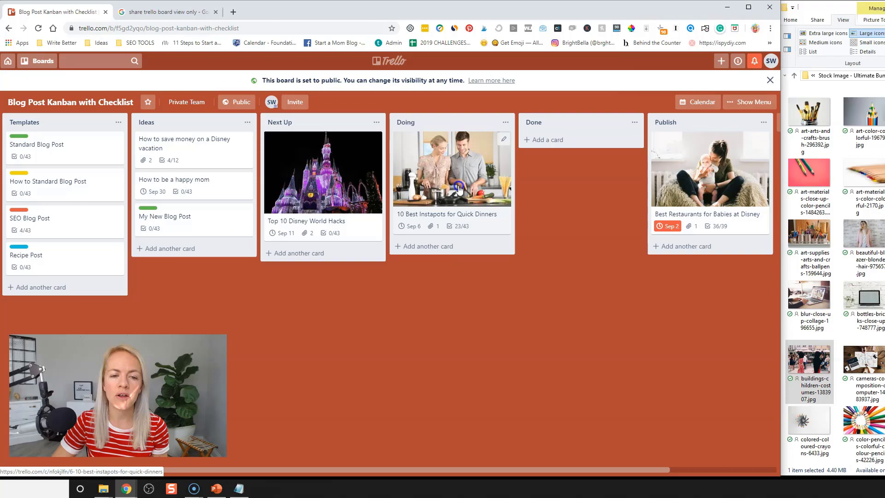
click(454, 214)
scroll(297, 333, down, 5)
scroll(297, 333, down, 7)
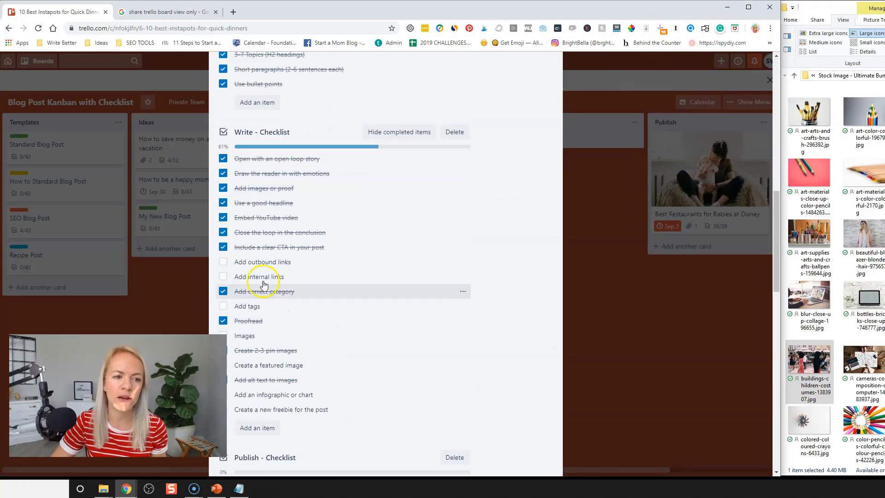
click(224, 262)
click(224, 277)
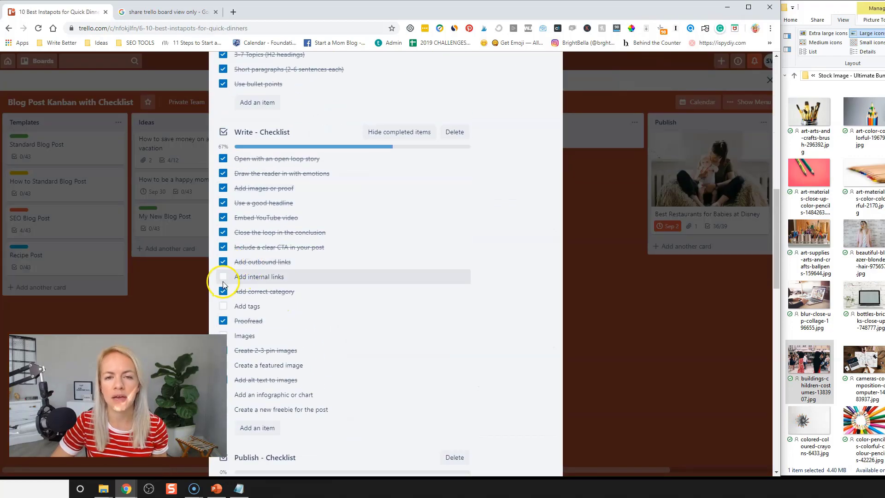
click(222, 307)
click(186, 317)
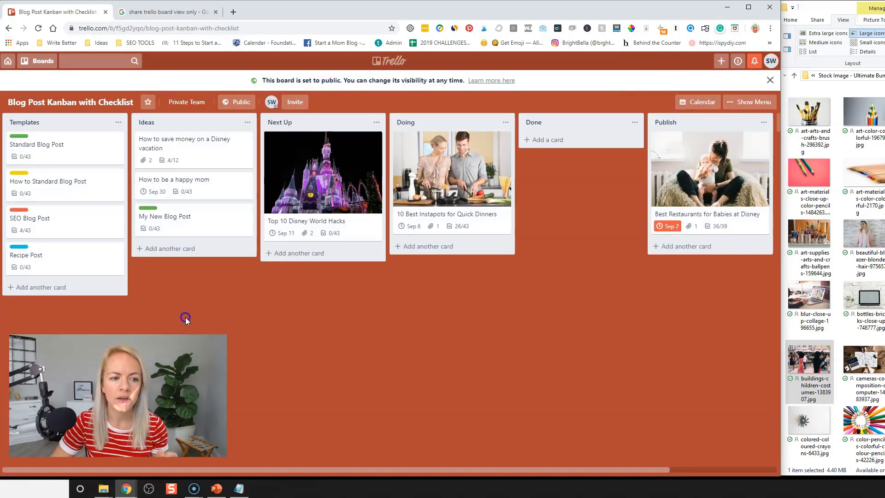
Tick the Images and publish items, from Create a featured image to Make post shareable
click(463, 181)
scroll(330, 296, down, 10)
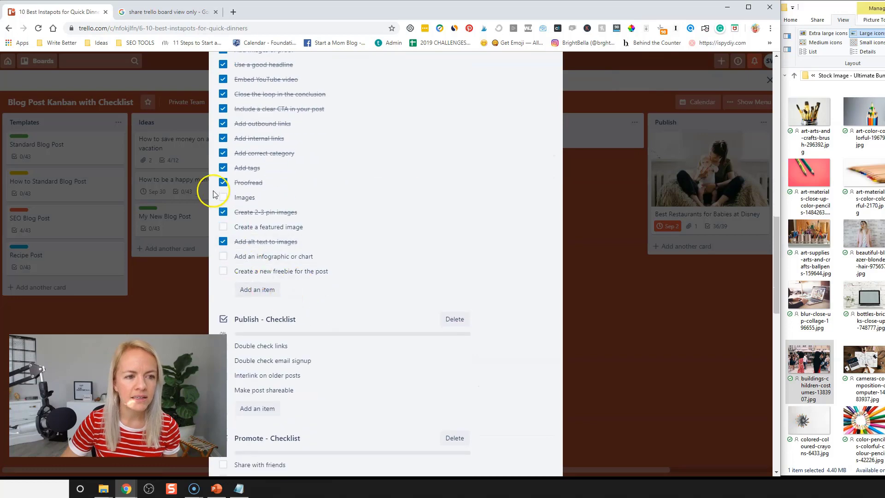
click(223, 197)
click(223, 227)
click(224, 256)
click(223, 271)
scroll(233, 286, down, 3)
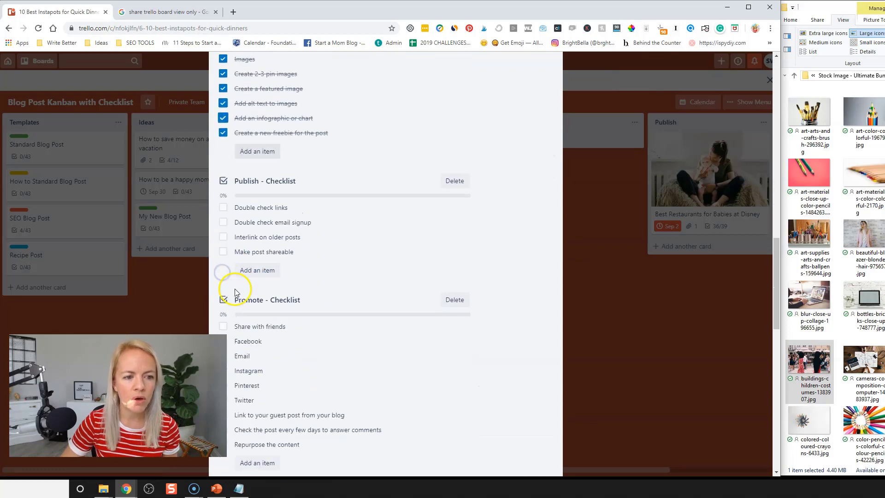
click(223, 207)
click(224, 222)
click(223, 237)
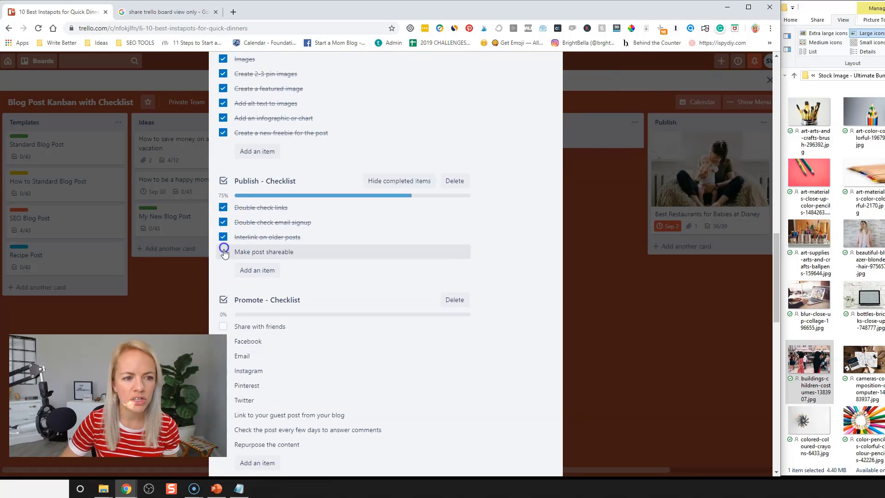
click(224, 252)
click(193, 295)
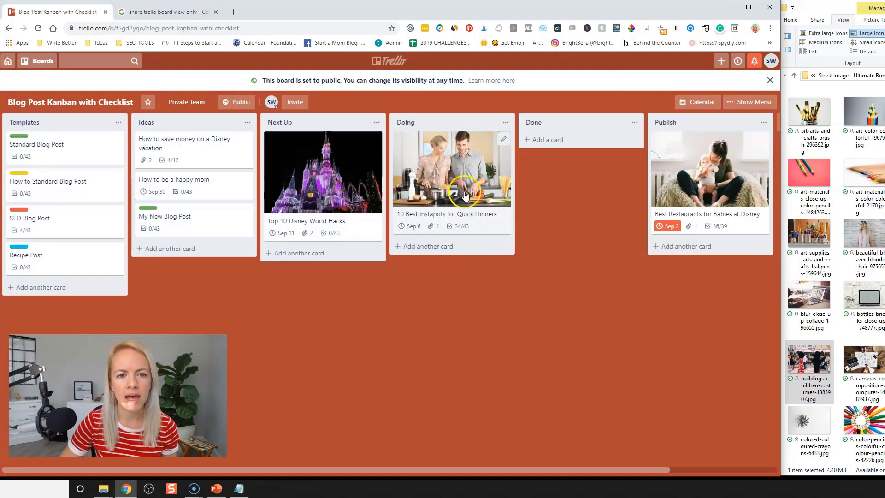
Drag the Instapots card through Done into the Publish list
drag(465, 195, 592, 194)
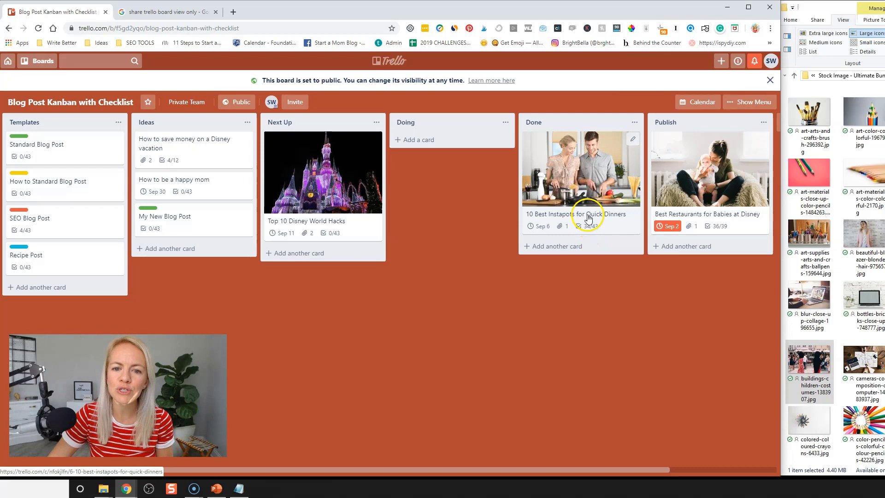
mouse_move(579, 181)
mouse_down()
mouse_move(646, 194)
mouse_move(581, 184)
mouse_up()
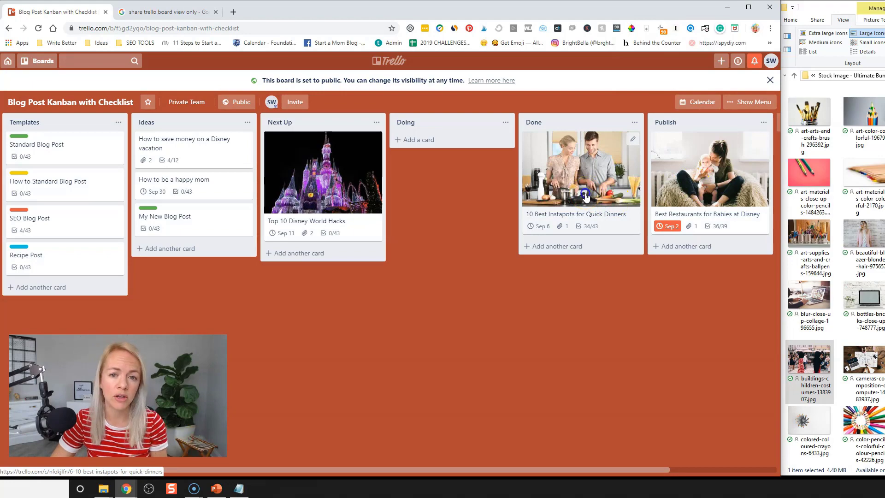
drag(586, 197, 633, 184)
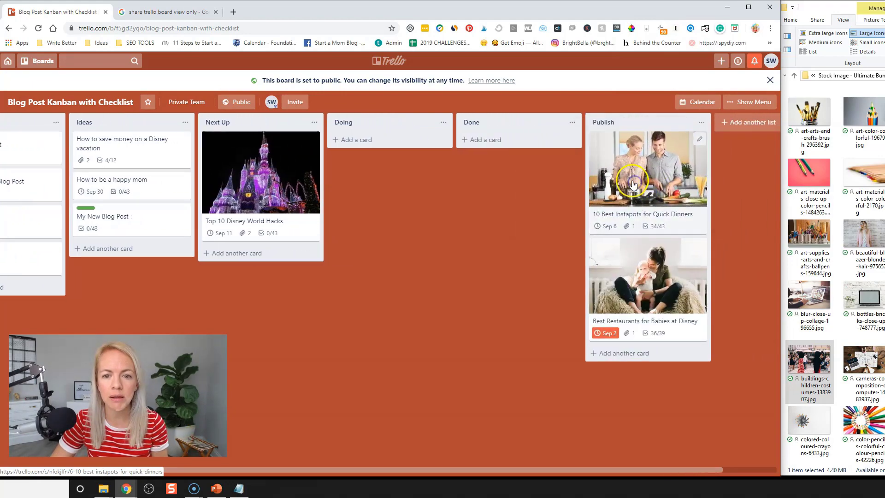
Tick every Promote item on the Instapots card, from Share with friends to Repurpose the content
click(634, 159)
scroll(286, 283, down, 15)
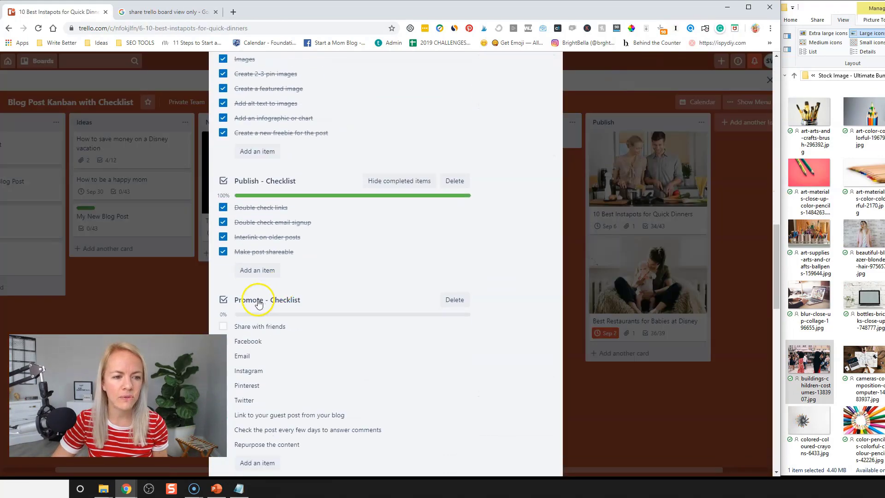
click(223, 189)
click(223, 203)
click(223, 218)
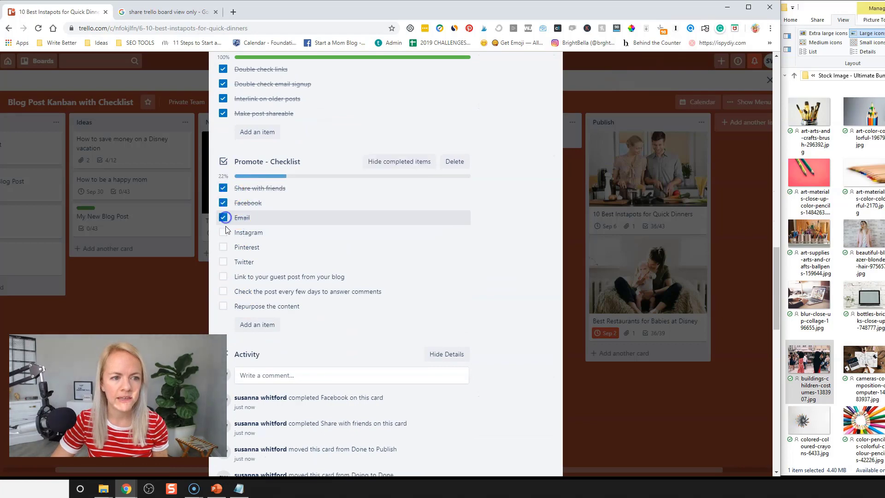
click(223, 233)
click(223, 247)
click(223, 262)
click(223, 277)
click(223, 291)
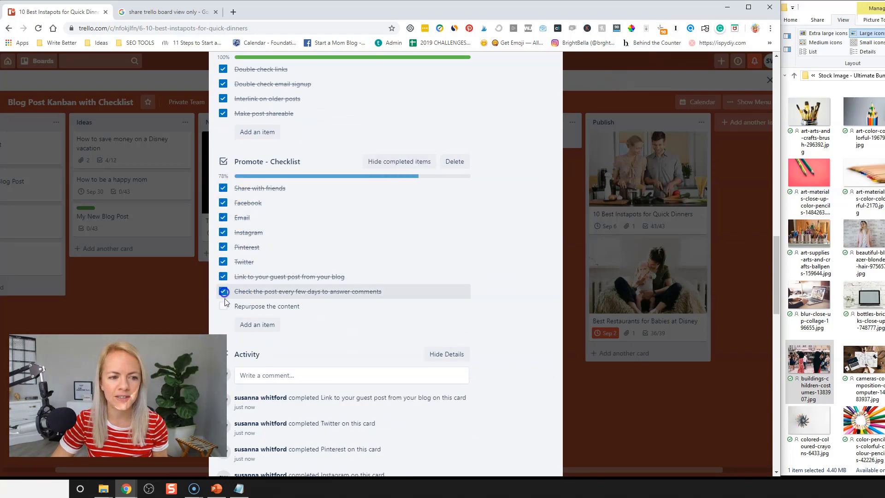
click(223, 306)
click(188, 325)
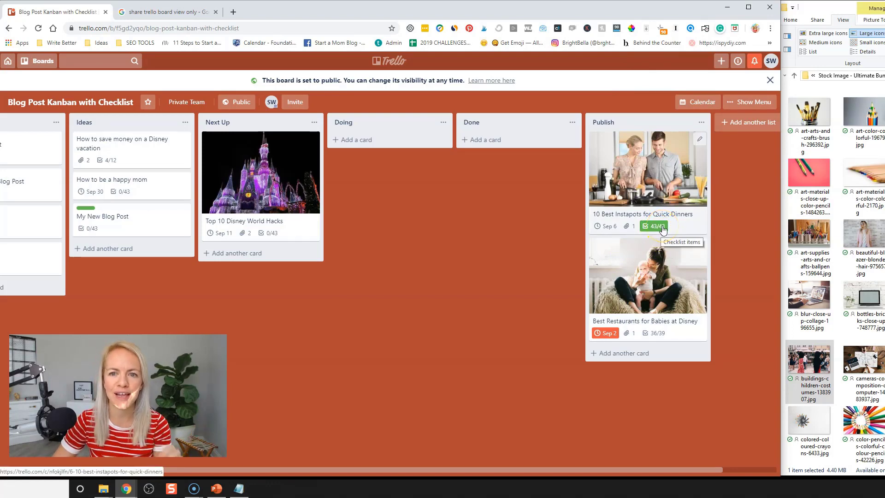
Move Top 10 Disney World Hacks to Doing and the Disney vacation card to Next Up, then widen File Explorer
drag(240, 162, 373, 170)
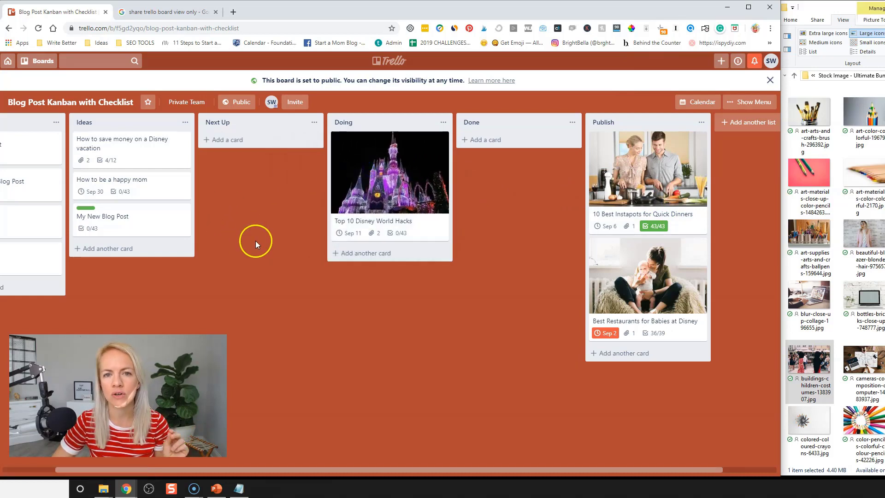
drag(148, 161, 260, 154)
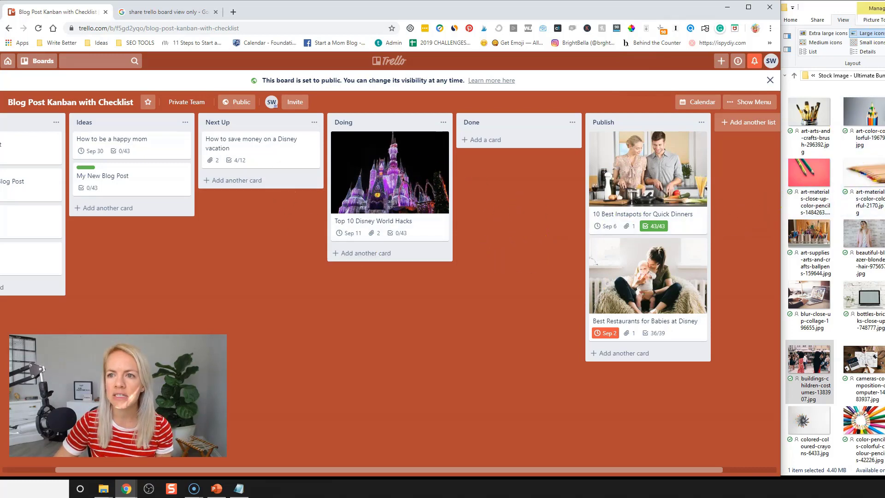
click(784, 141)
drag(750, 135, 701, 137)
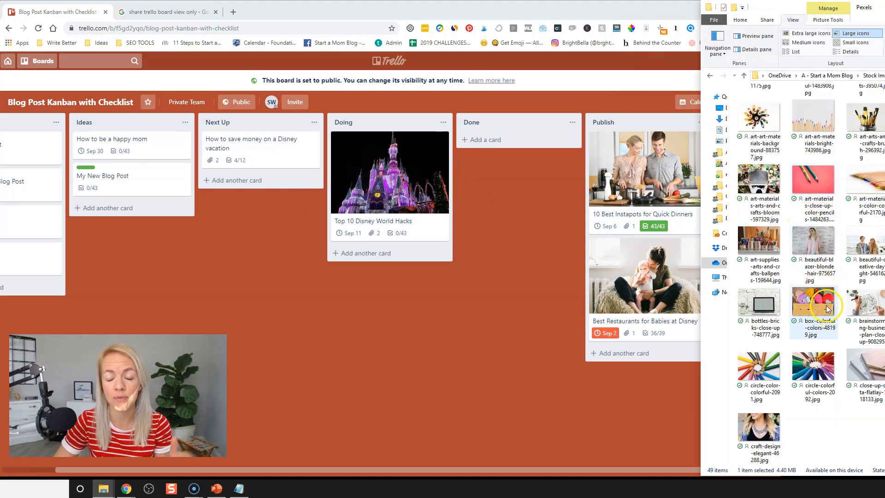
Drag the colored-pencils JPG from File Explorer onto the Disney vacation card as its cover
scroll(821, 341, up, 5)
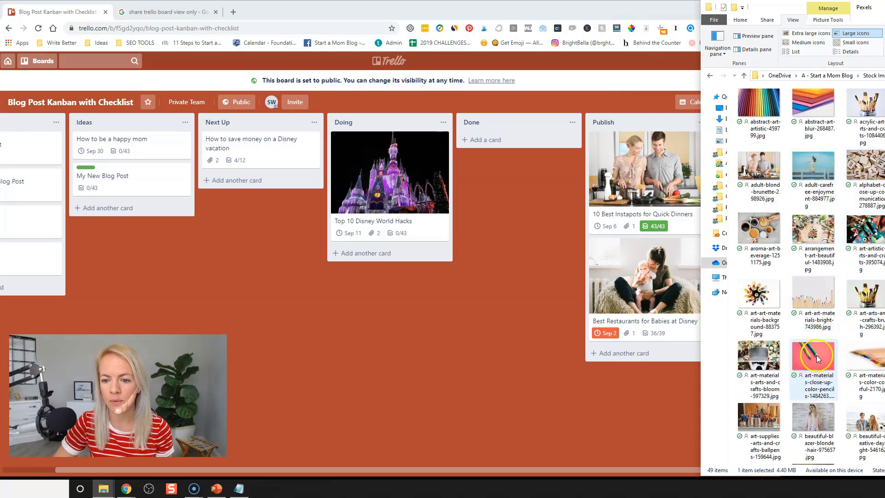
mouse_move(817, 355)
mouse_down()
mouse_move(565, 295)
mouse_move(268, 159)
mouse_up()
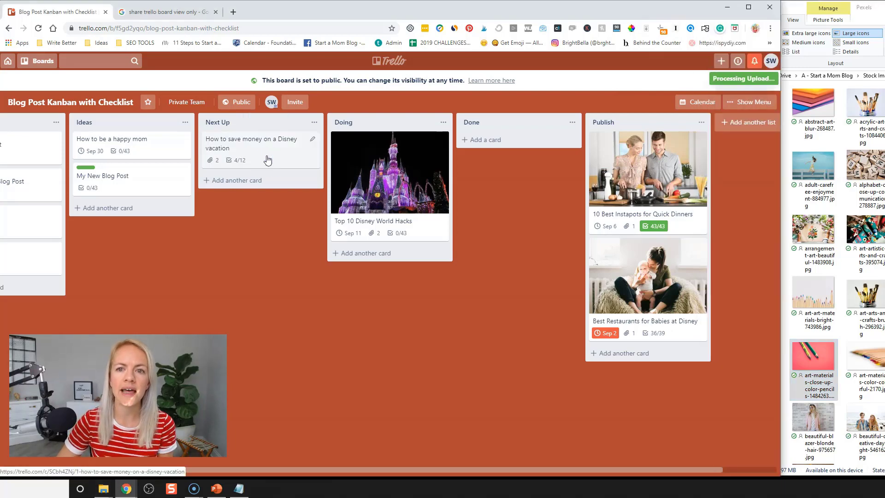
click(335, 154)
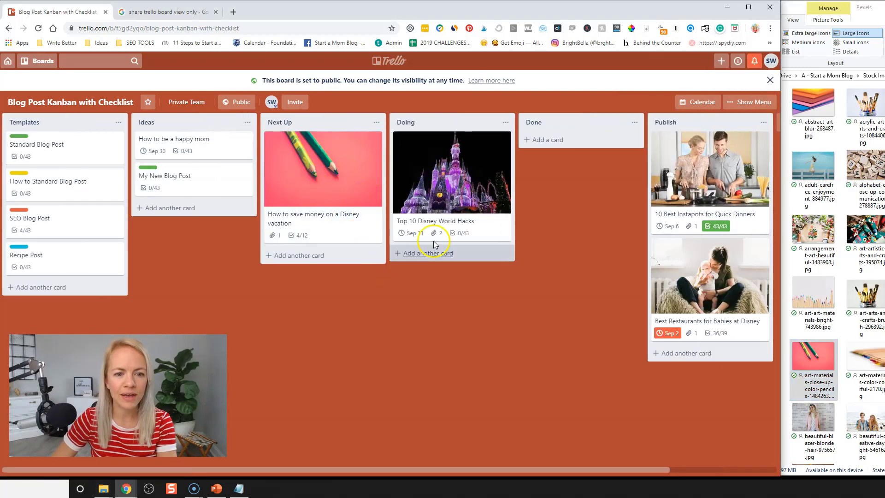
Move the Top 10 Disney World Hacks card from Doing into Done
drag(431, 163, 625, 182)
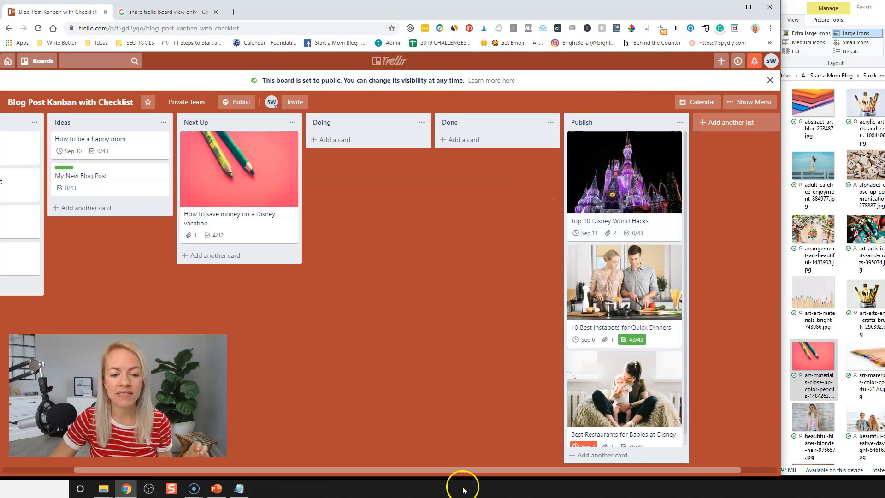
drag(458, 474, 375, 456)
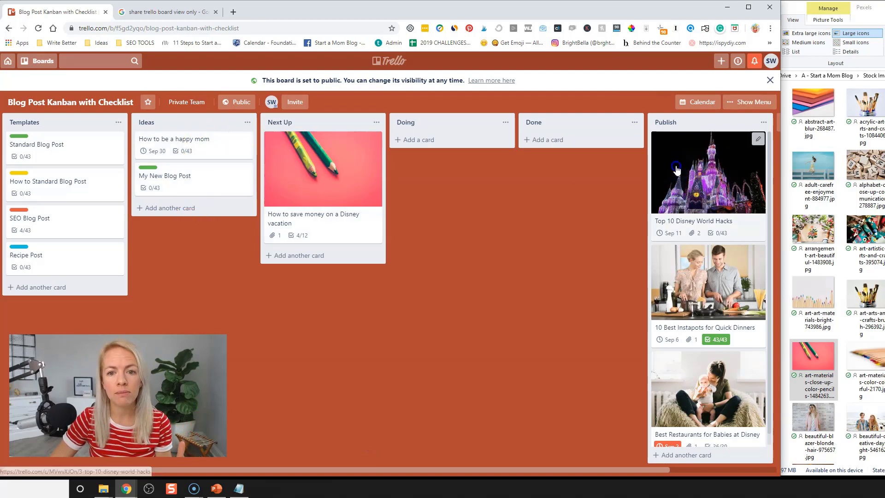
drag(708, 189, 553, 178)
Tick five outline items: Outline, headline keywords, H1-H3 headings, bold key phrases, 3-7 Topics
click(554, 178)
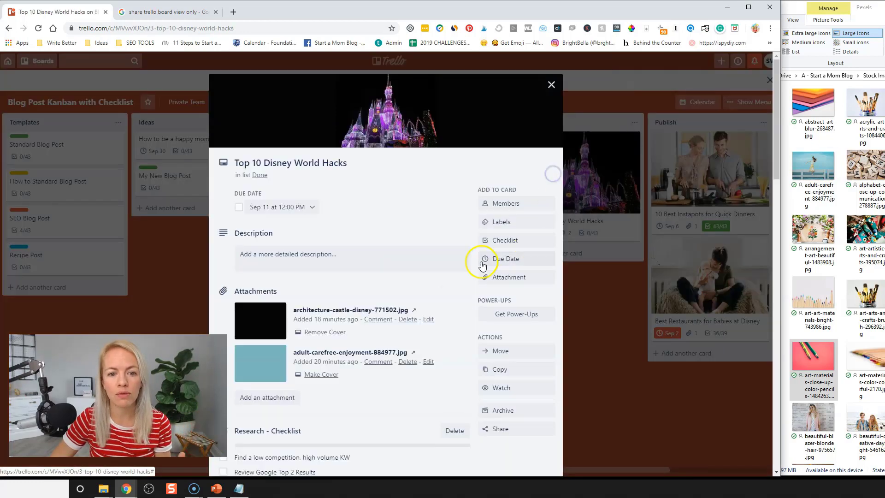
scroll(226, 277, down, 10)
click(223, 161)
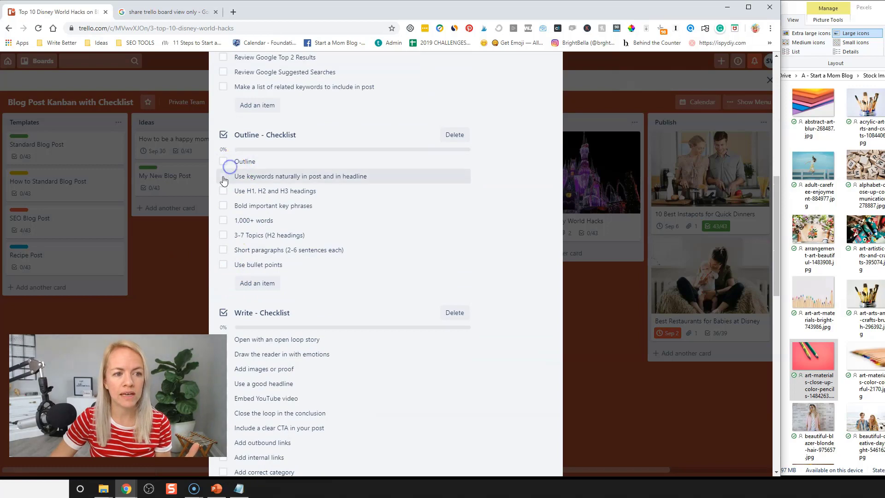
click(223, 176)
click(224, 191)
click(223, 206)
click(223, 236)
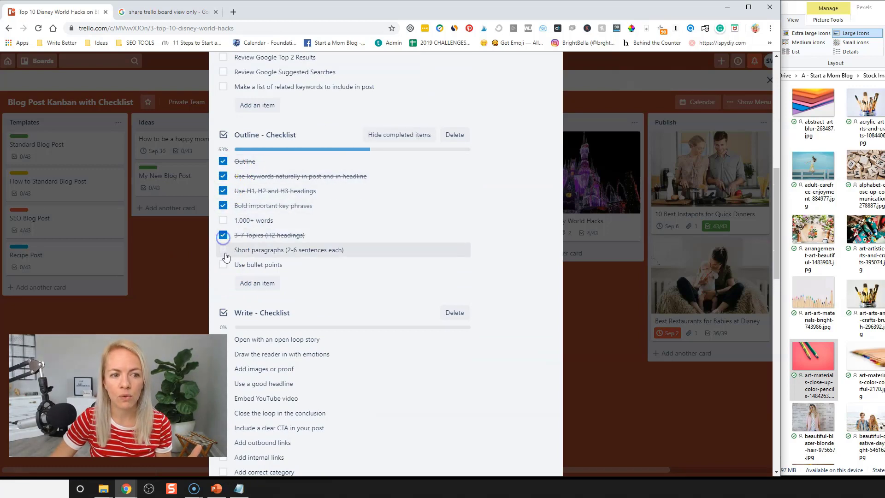
click(610, 294)
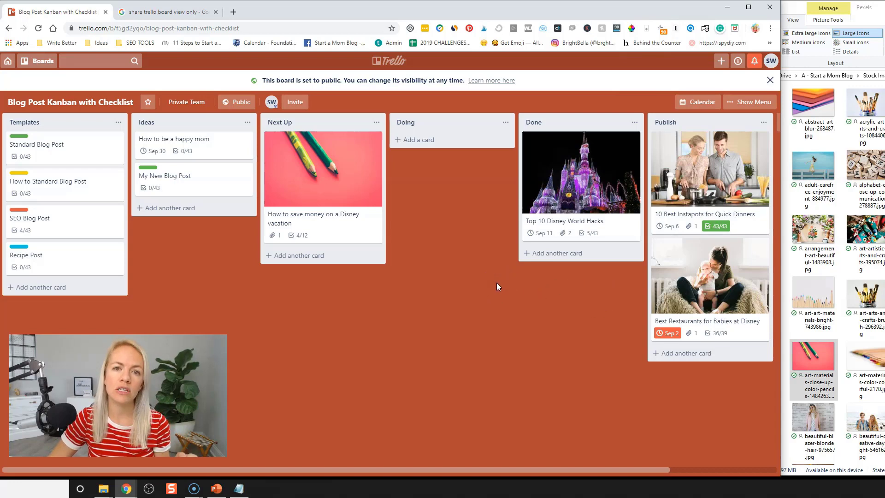
Widen the browser and set the Disney vacation card's due date to September 12
drag(784, 239, 880, 238)
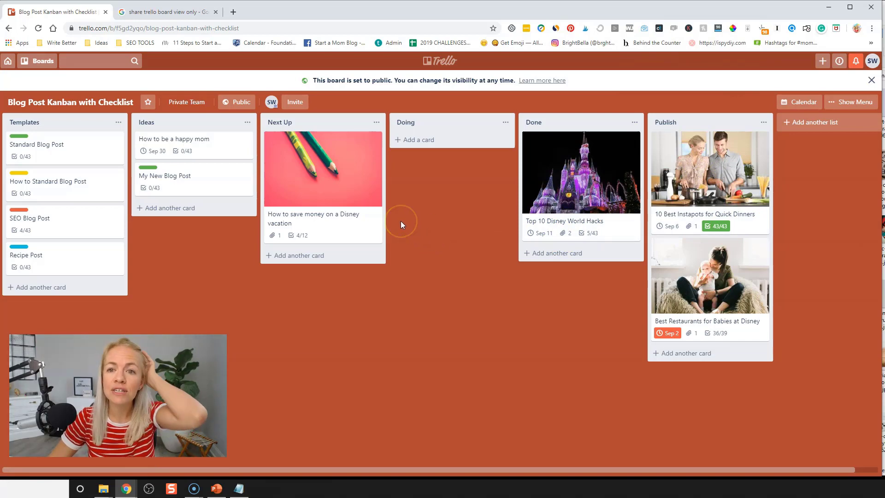
click(312, 222)
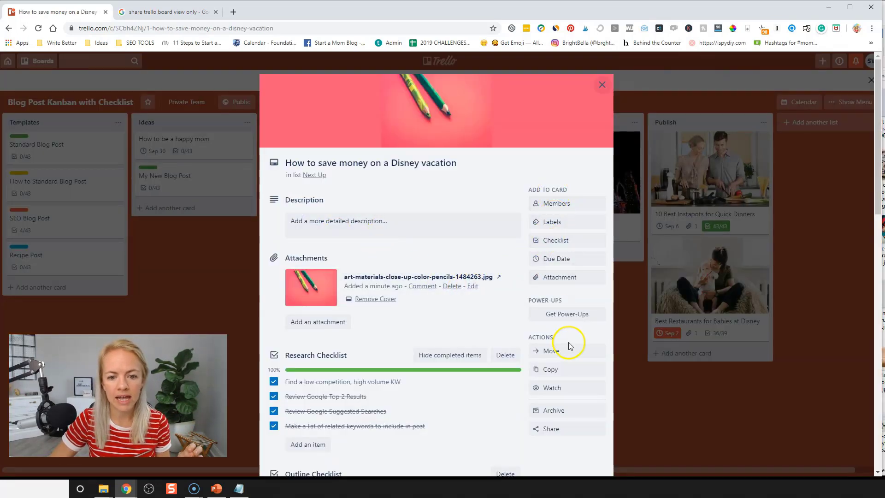
click(558, 258)
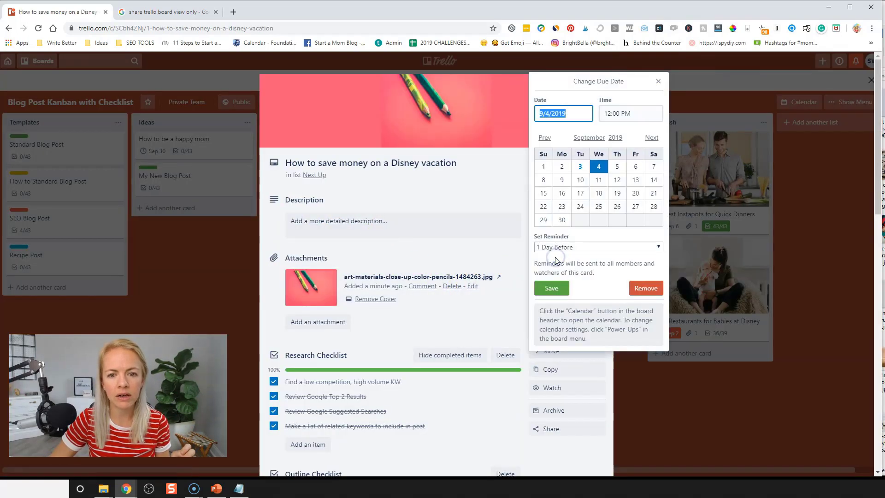
click(617, 180)
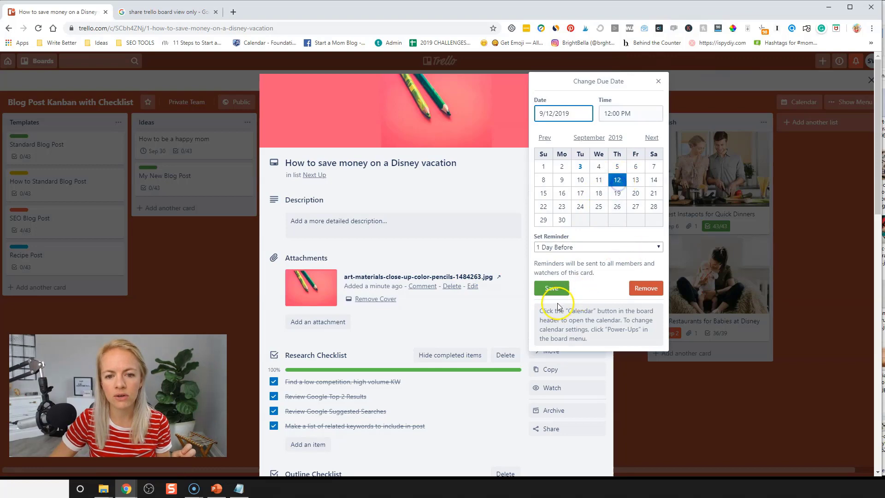
click(553, 289)
click(240, 298)
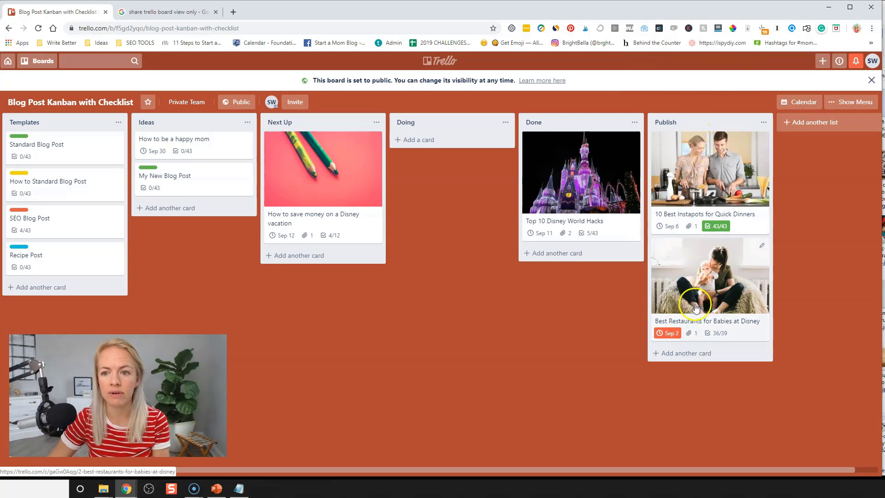
In calendar view, move the vacation card to Sep 13 and shift the Disney hacks card to another date
click(805, 104)
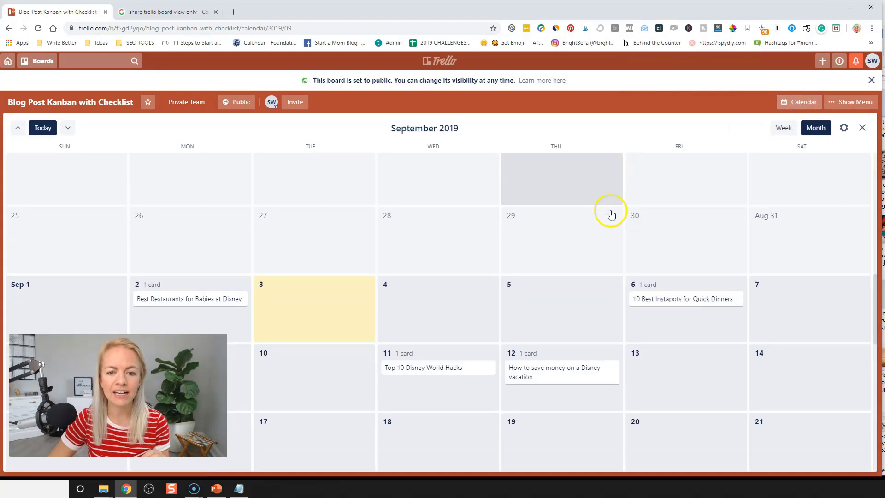
scroll(611, 221, down, 2)
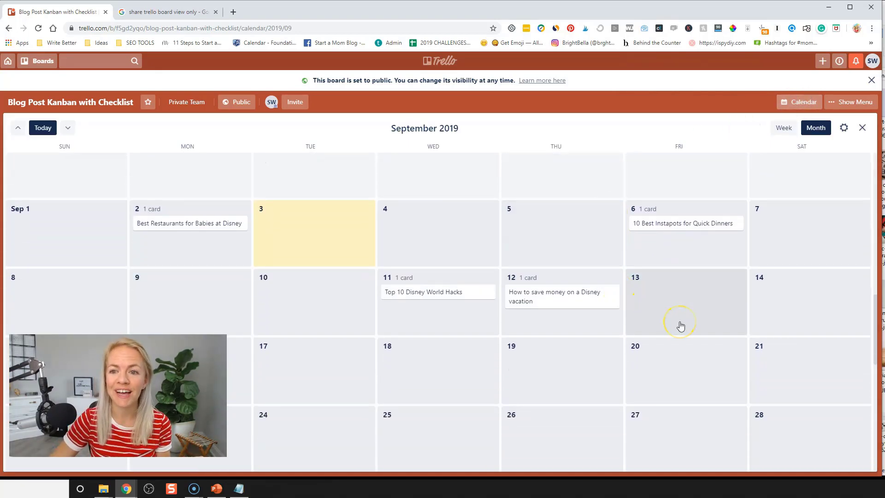
scroll(680, 326, down, 1)
scroll(461, 246, up, 1)
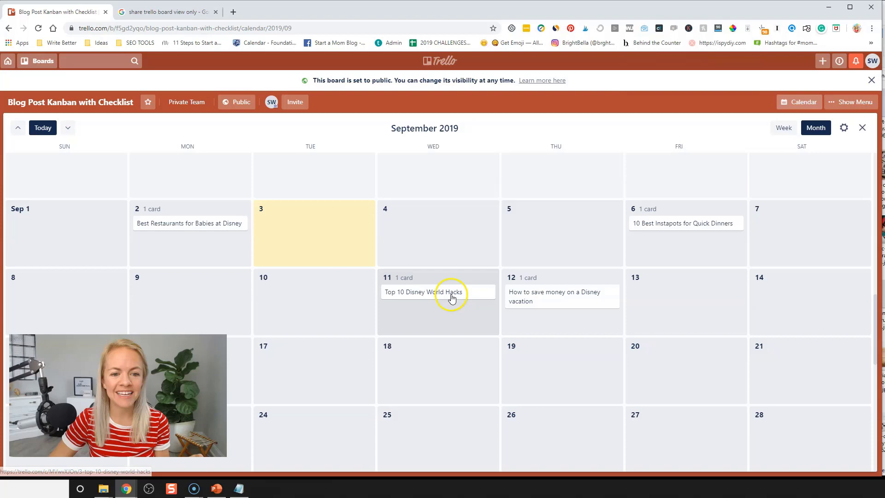
drag(452, 298, 348, 297)
drag(559, 292, 661, 294)
drag(342, 295, 306, 369)
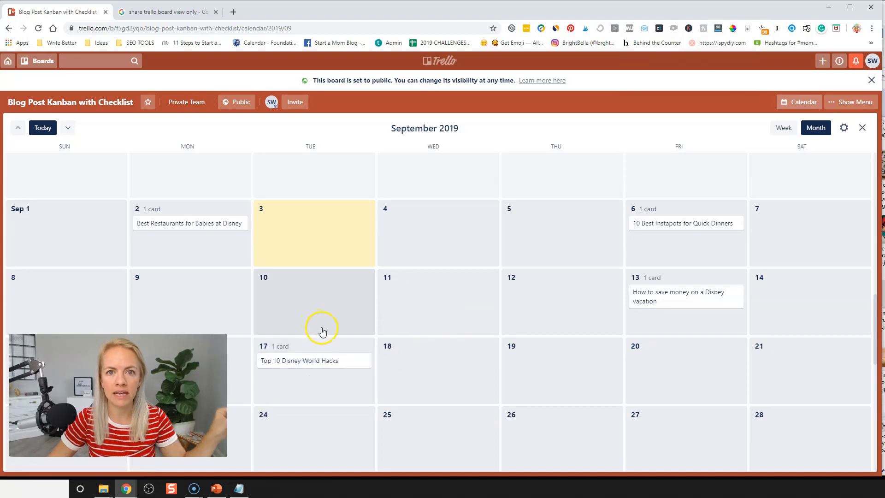
click(793, 104)
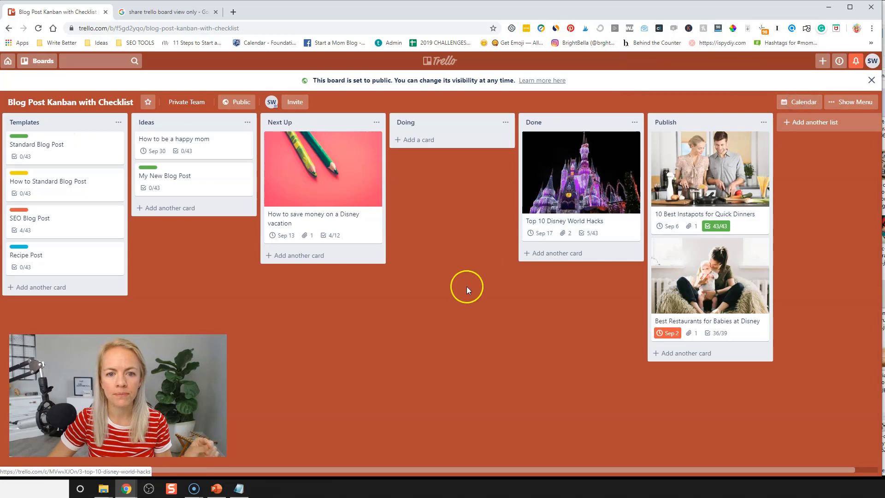
Reschedule Top 10 Disney World Hacks to Sep 16 in the calendar and return to the lists
click(797, 102)
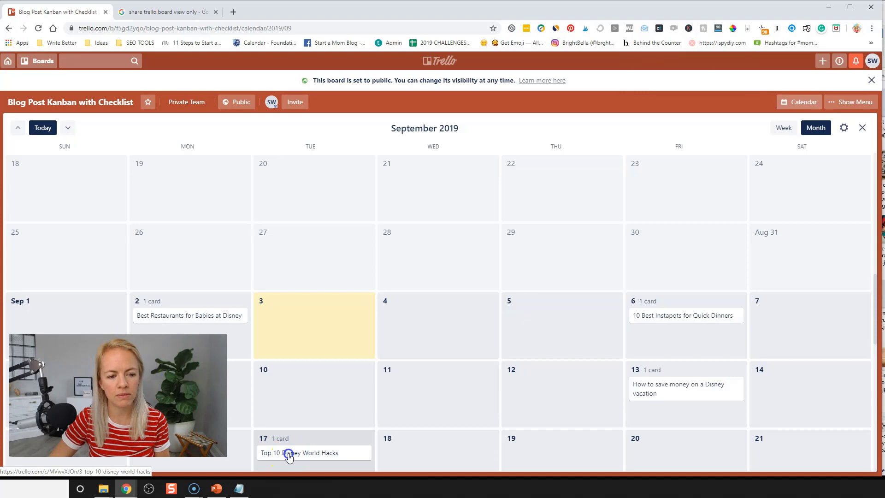
drag(288, 457, 185, 458)
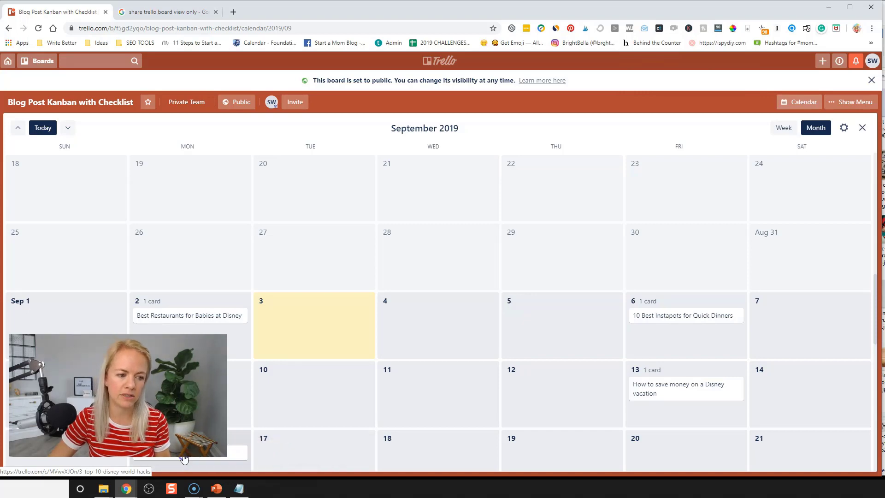
click(792, 109)
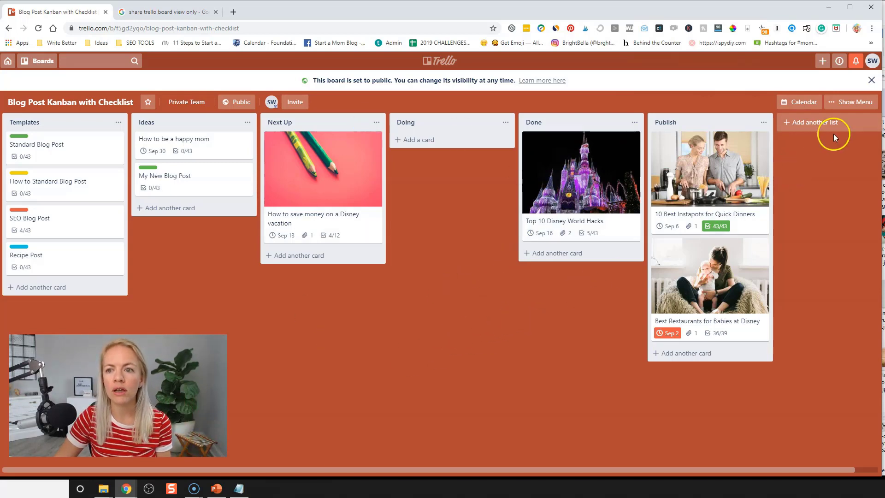
Open Copy Board from the board menu's More options, showing Keep Cards ticked and Private visibility
click(850, 105)
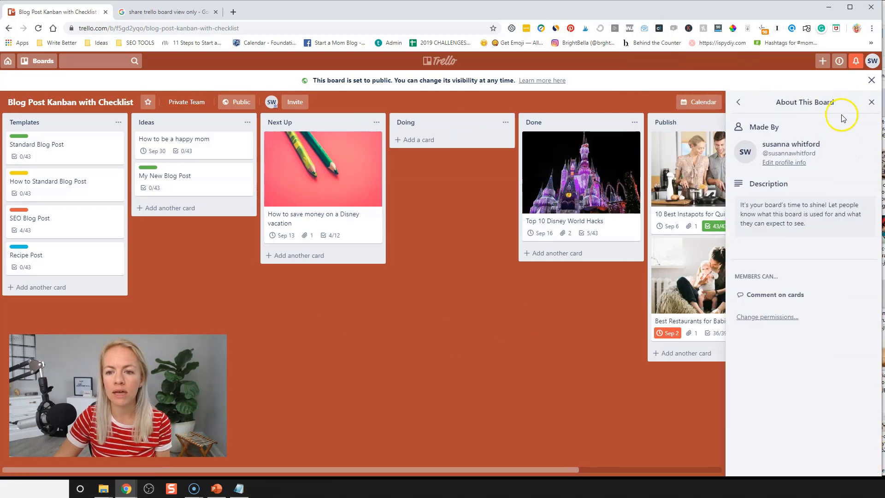
click(738, 107)
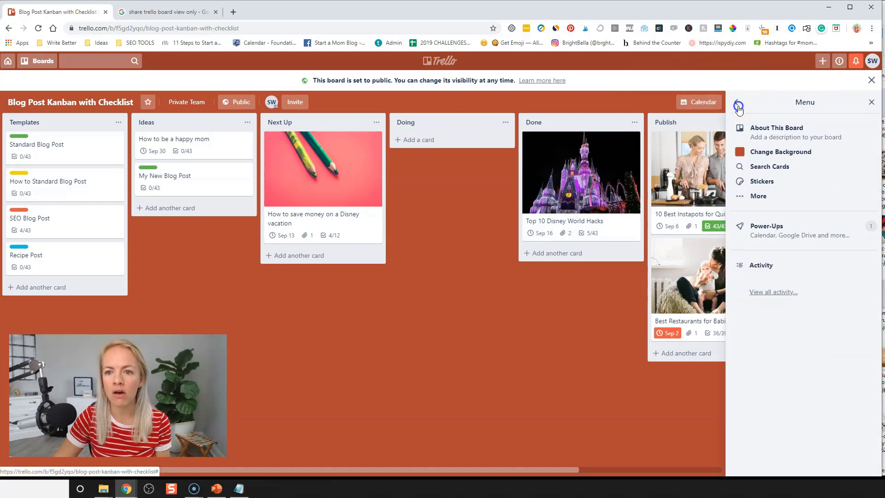
scroll(780, 204, down, 2)
scroll(776, 209, up, 1)
scroll(779, 203, up, 1)
click(779, 195)
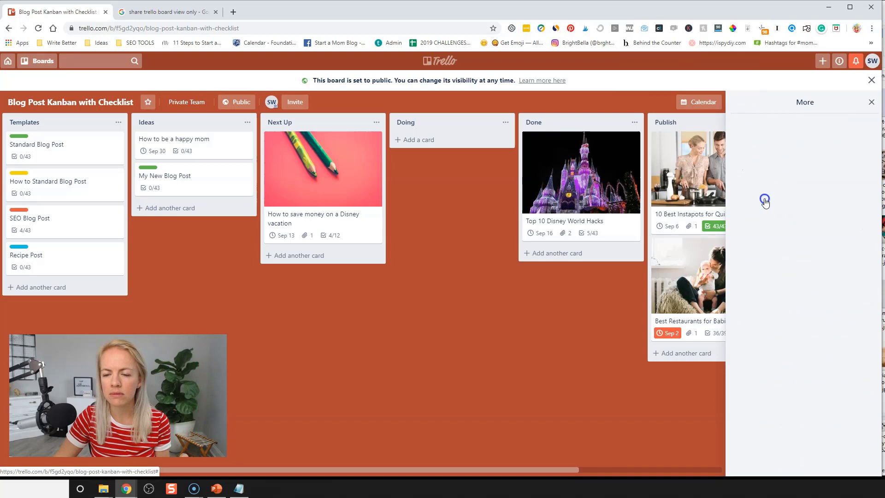
click(738, 102)
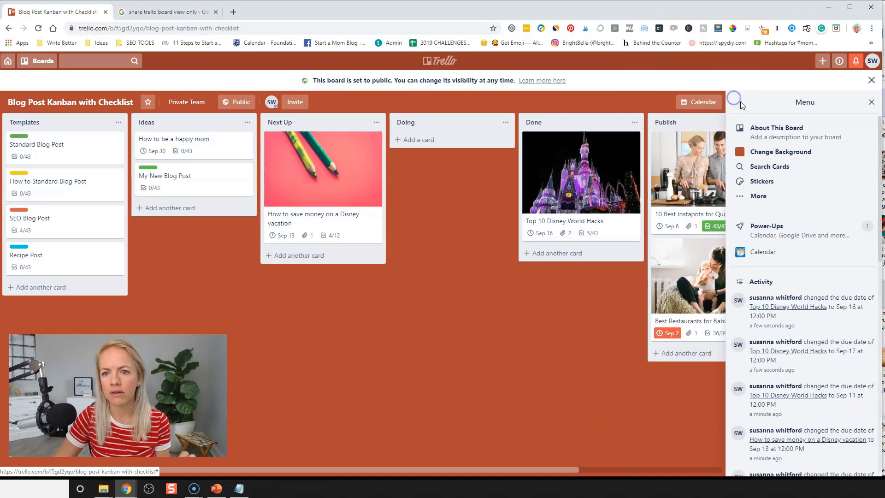
click(758, 196)
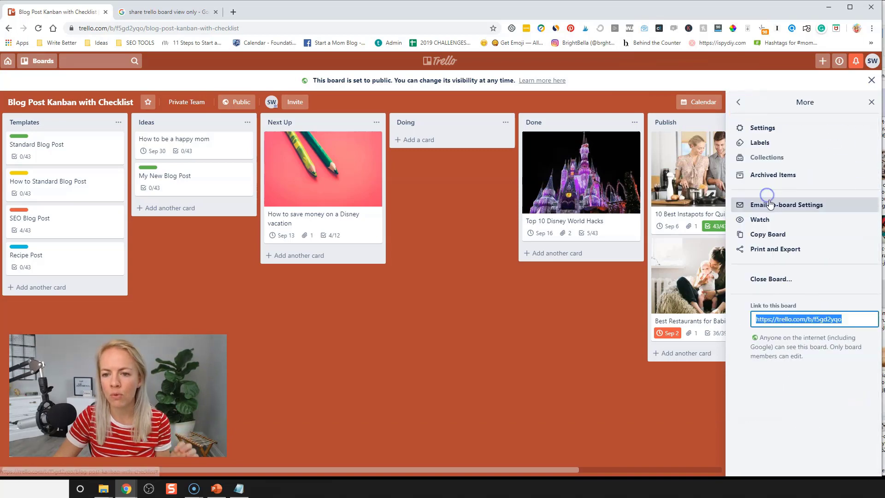
click(779, 236)
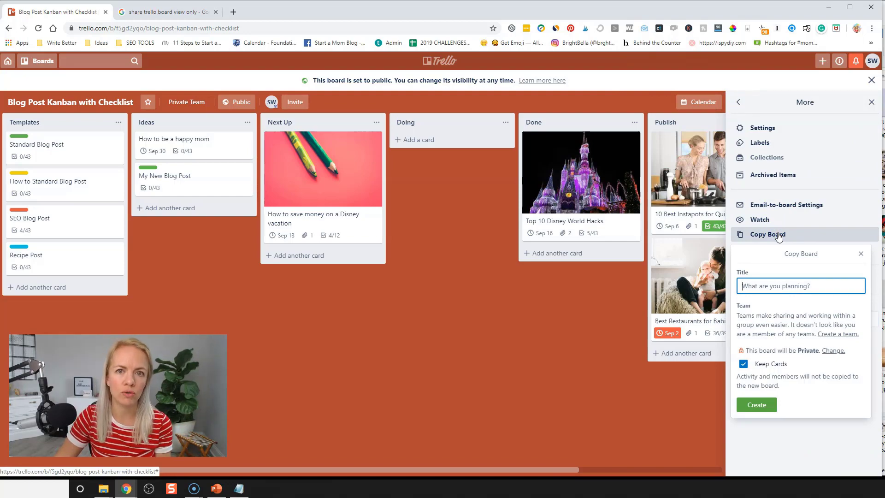
Dismiss the Copy Board popup, leaving the More board options panel open
click(618, 272)
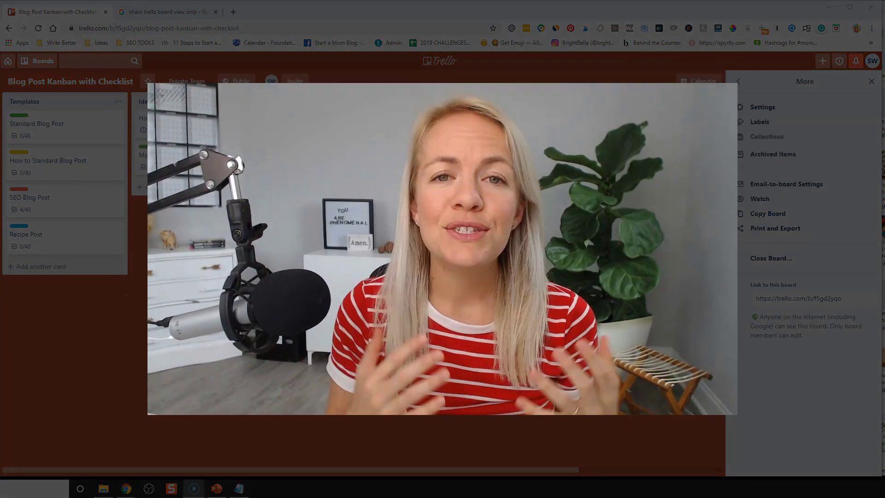